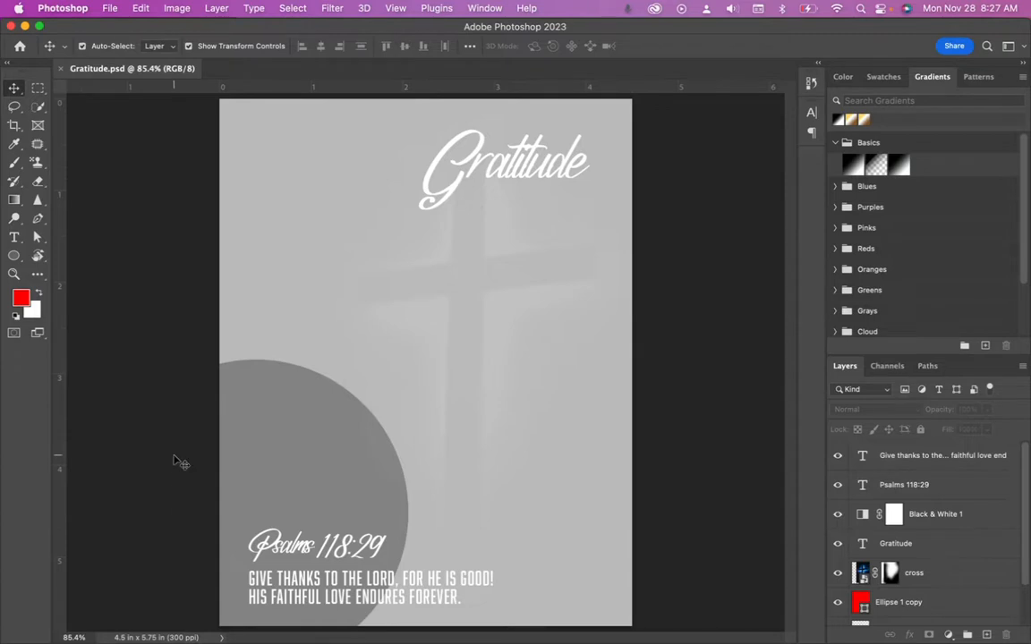
Check the card's width, height and resolution in the Image Size settings.
left_click(178, 9)
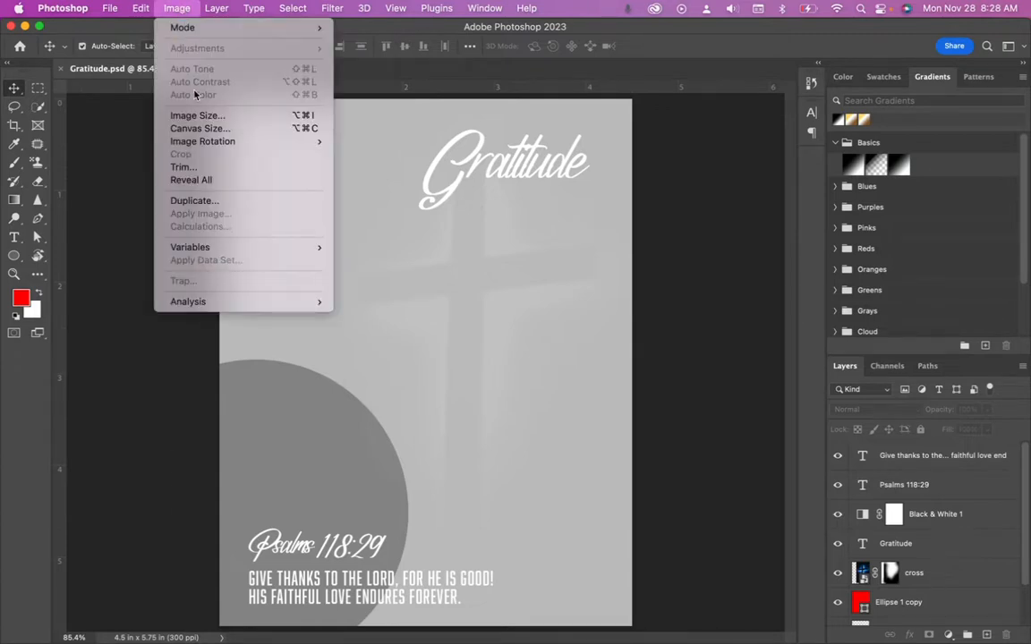
left_click(192, 116)
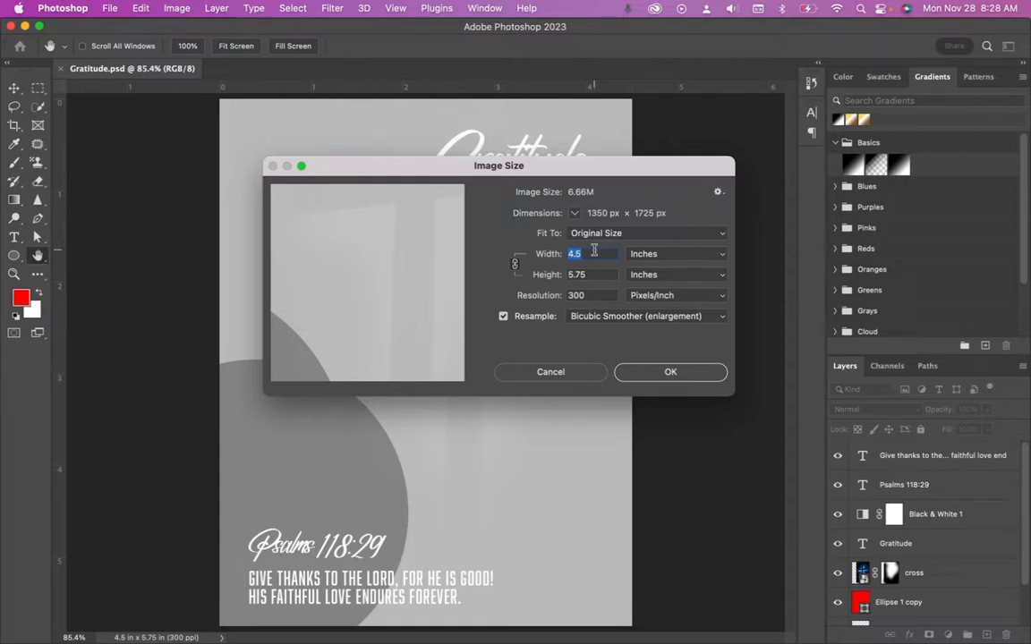
left_click(625, 373)
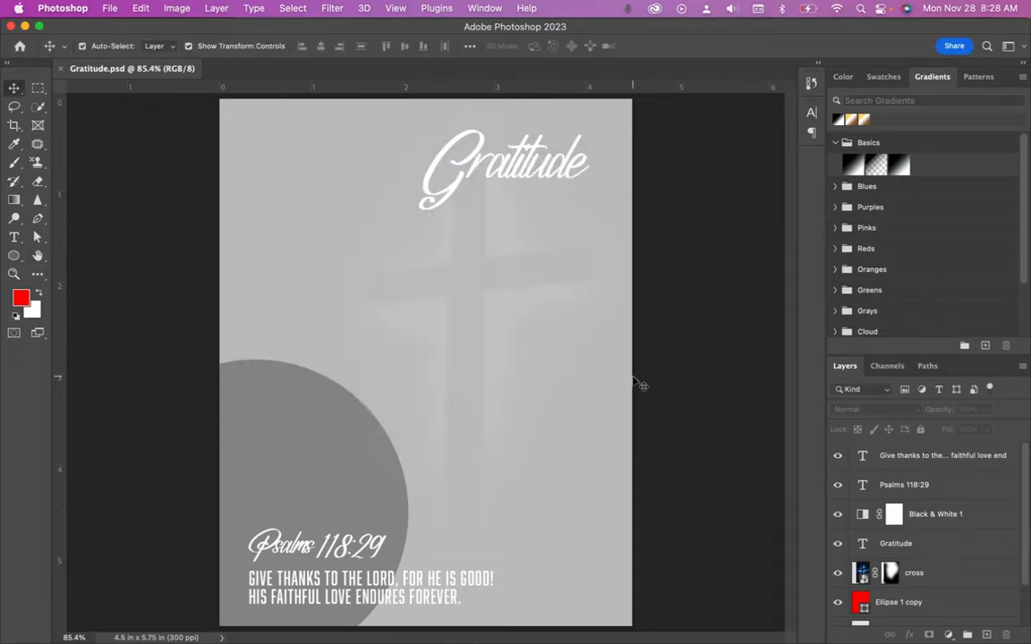
Show the bleed and margin guides around the title and verse text, and save Gratitude.psd.
left_click_drag(57, 322, 231, 285)
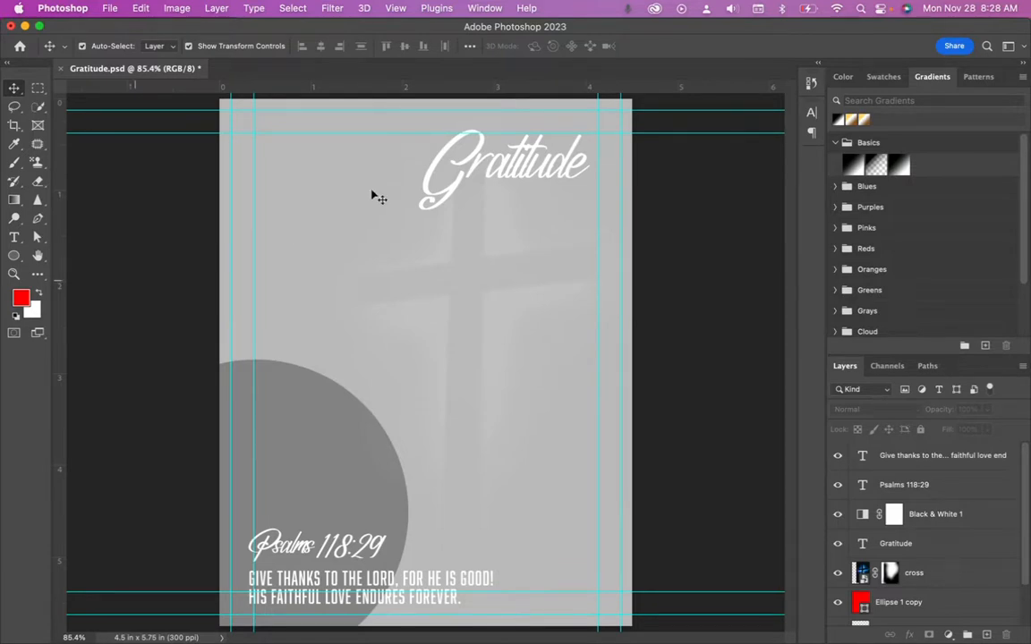
left_click(508, 180)
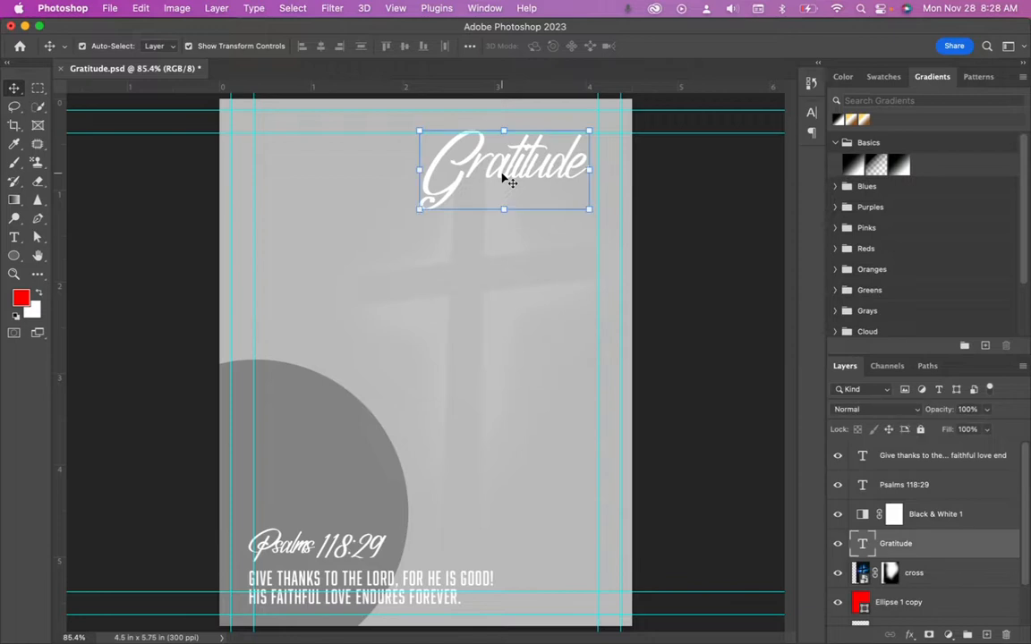
left_click(370, 601)
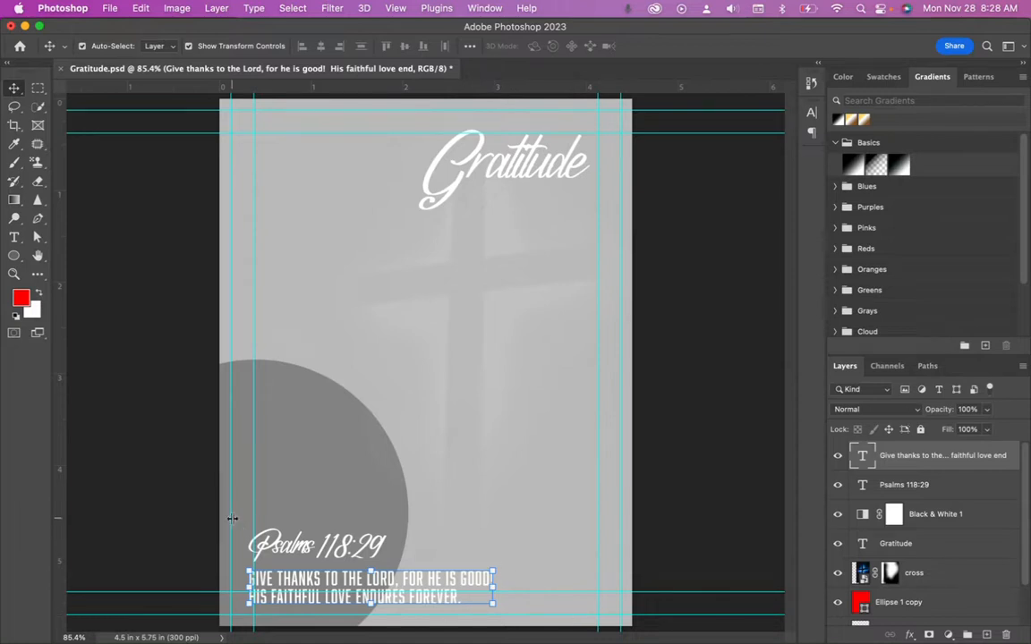
left_click(176, 517)
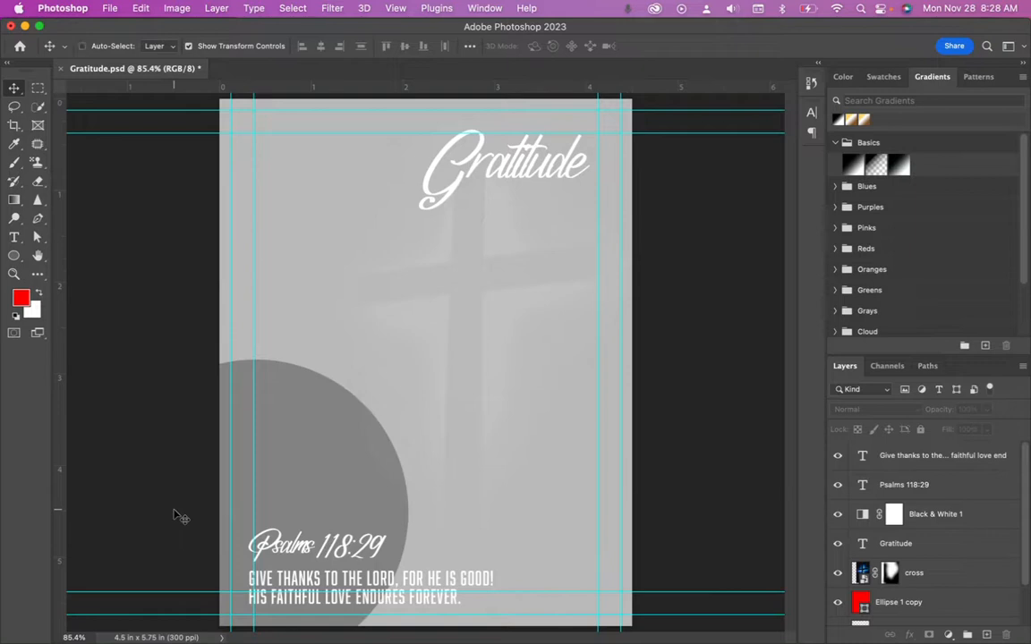
key("super+s")
Switch to Adobe InDesign 2023 with the blank card document open.
mouse_move(668, 634)
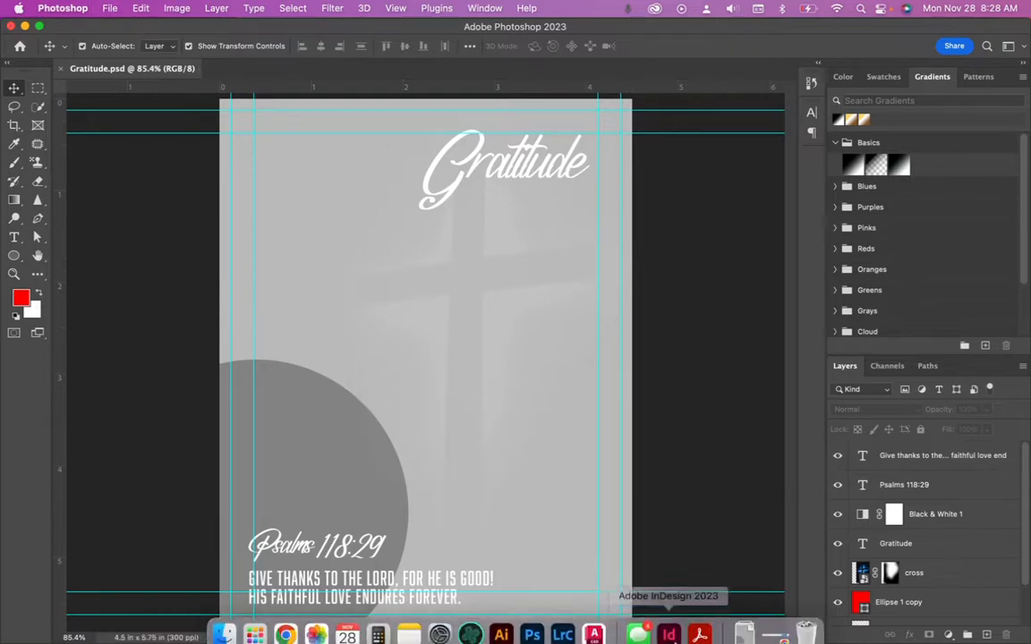
left_click(670, 623)
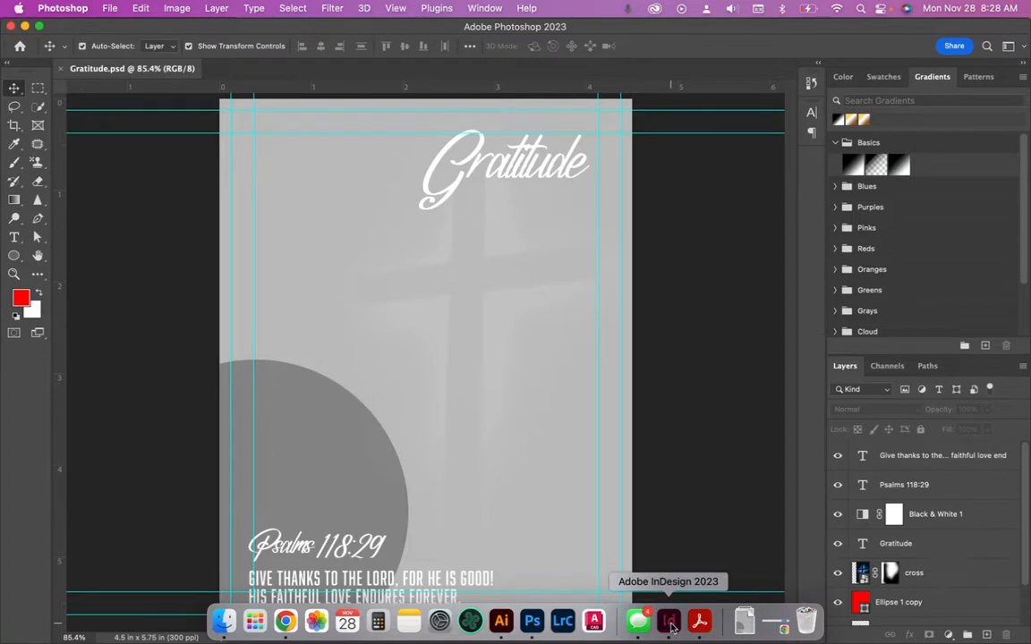
scroll(505, 319, "down", 1)
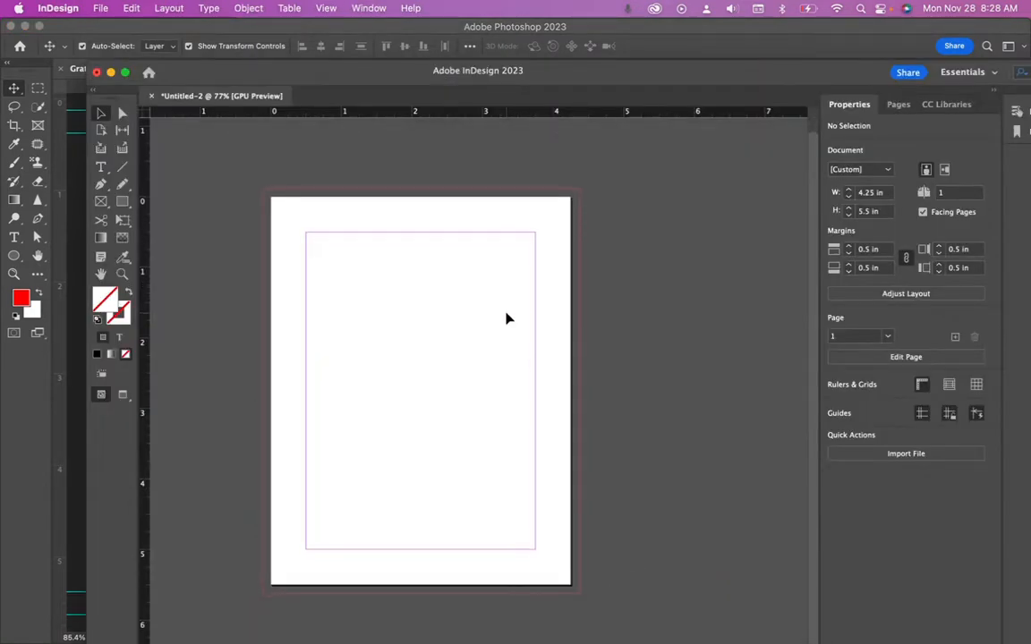
Create a new document in inches, 4.25 by 5.5 in with 0.5 in margins and 0.125 in bleed, and close it again.
left_click(101, 8)
mouse_move(93, 30)
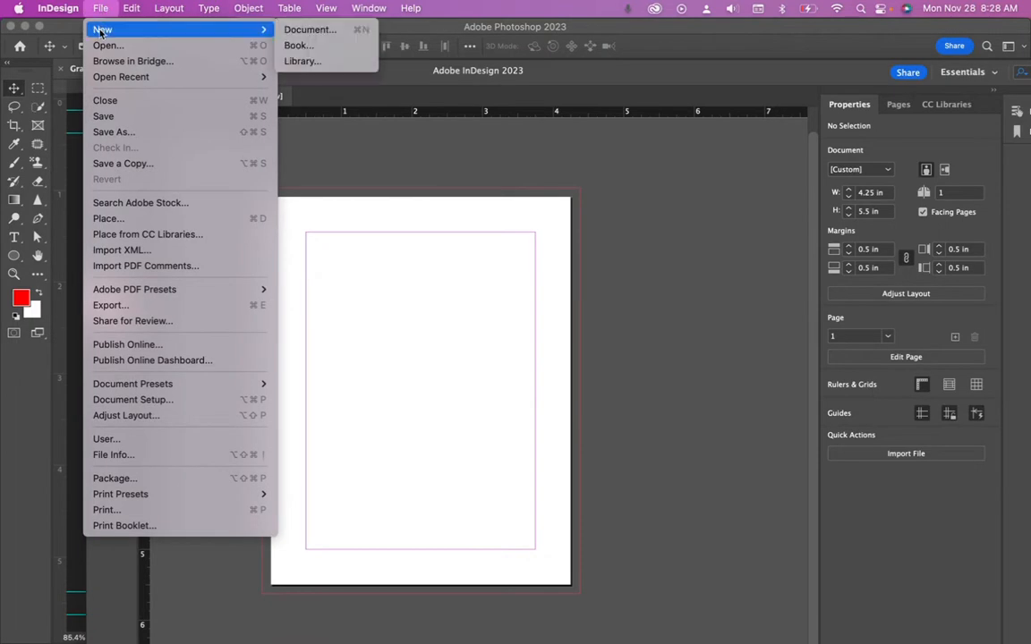
left_click(287, 34)
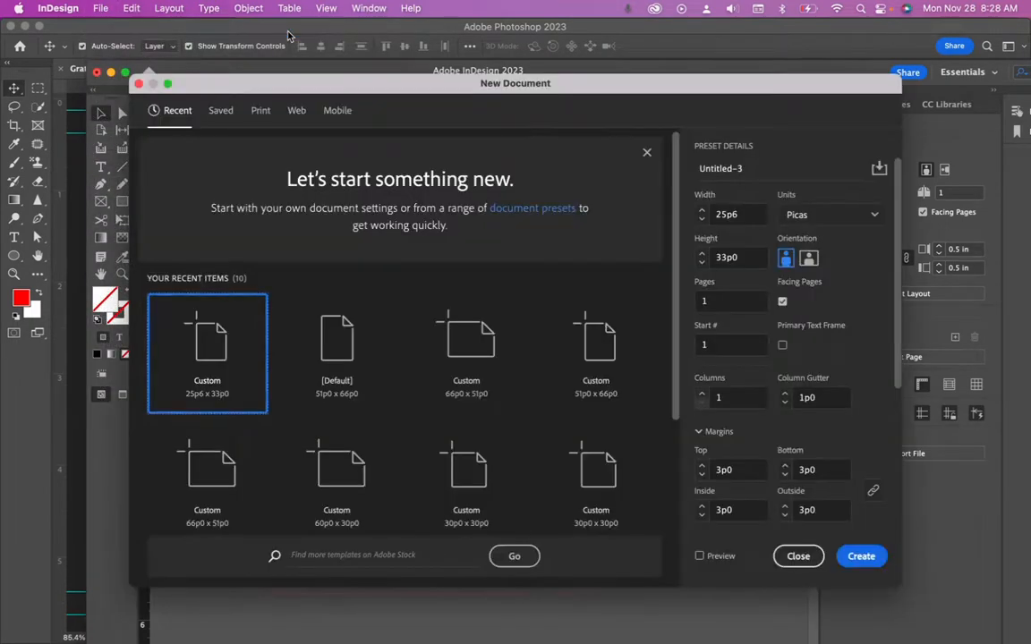
left_click(826, 215)
left_click(805, 288)
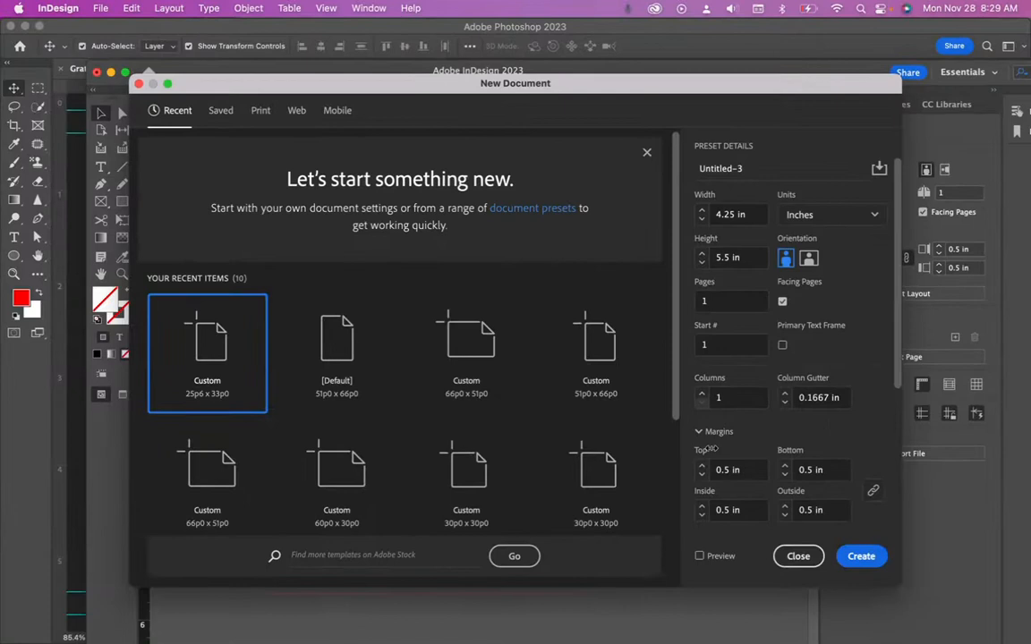
scroll(707, 448, "down", 5)
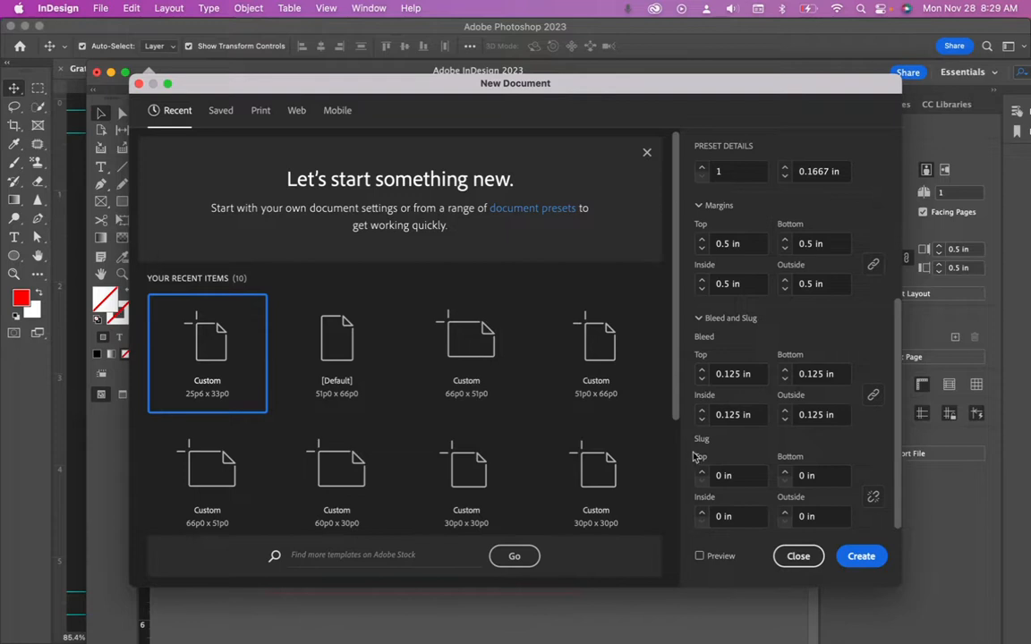
scroll(738, 340, "up", 5)
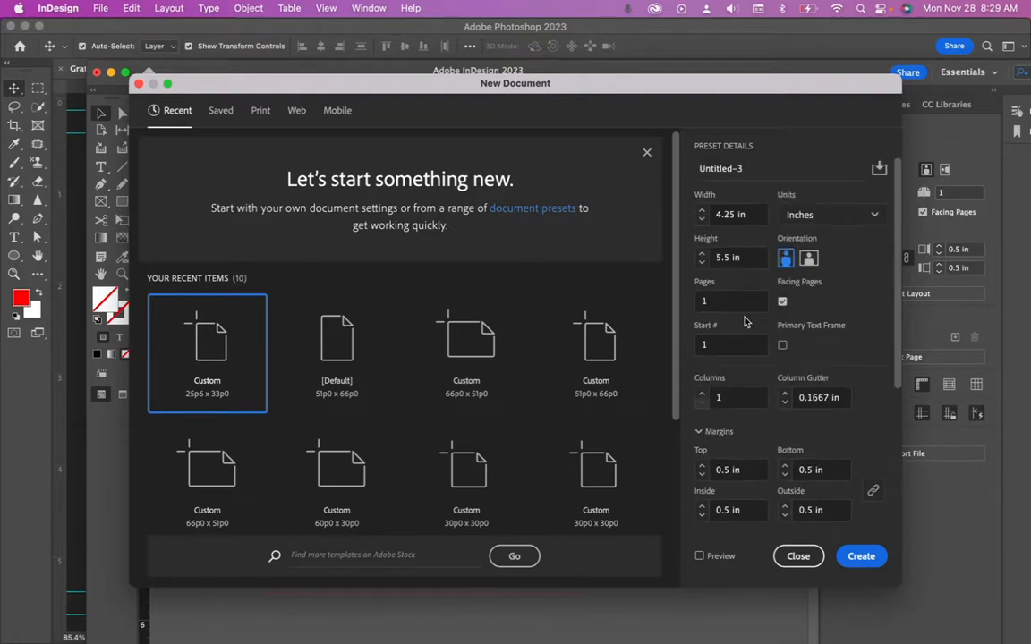
left_click(862, 556)
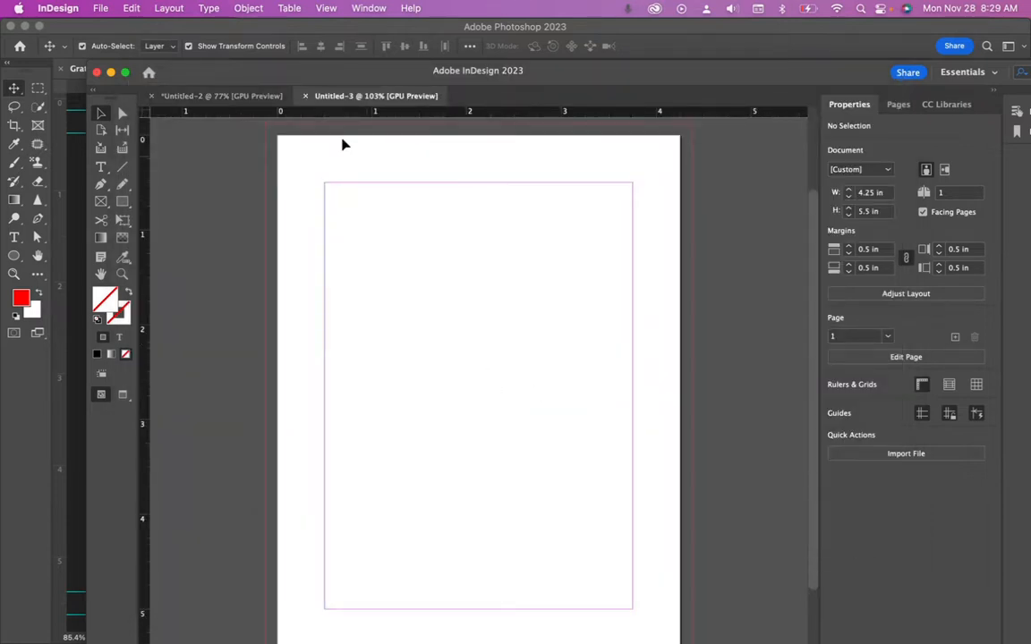
left_click(302, 96)
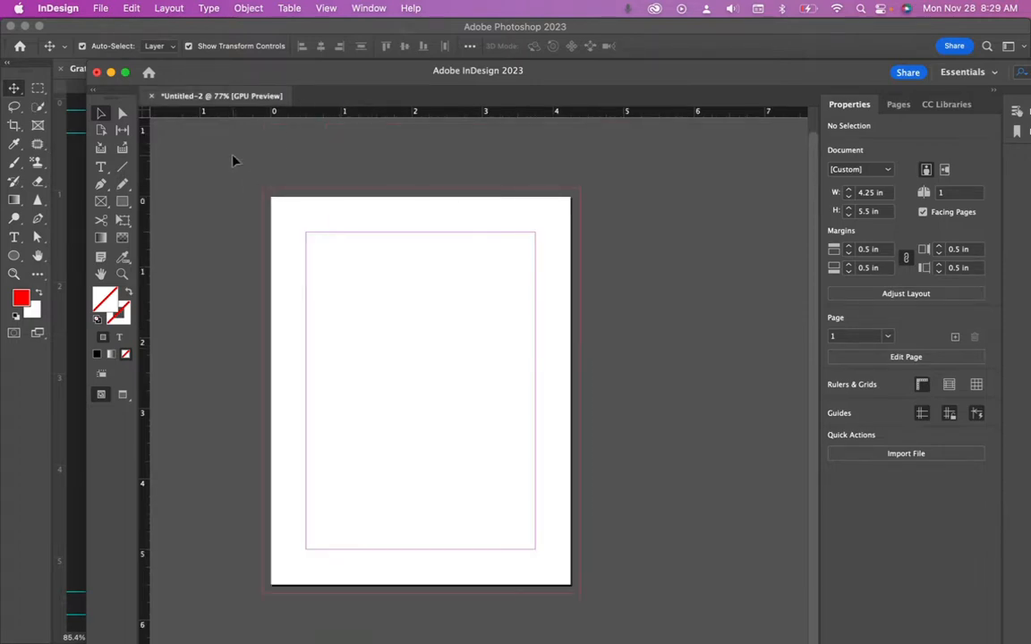
Place Gratitude.psd from the Downloads folder on the page, starting at the upper-left corner of the bleed boundary.
left_click(99, 9)
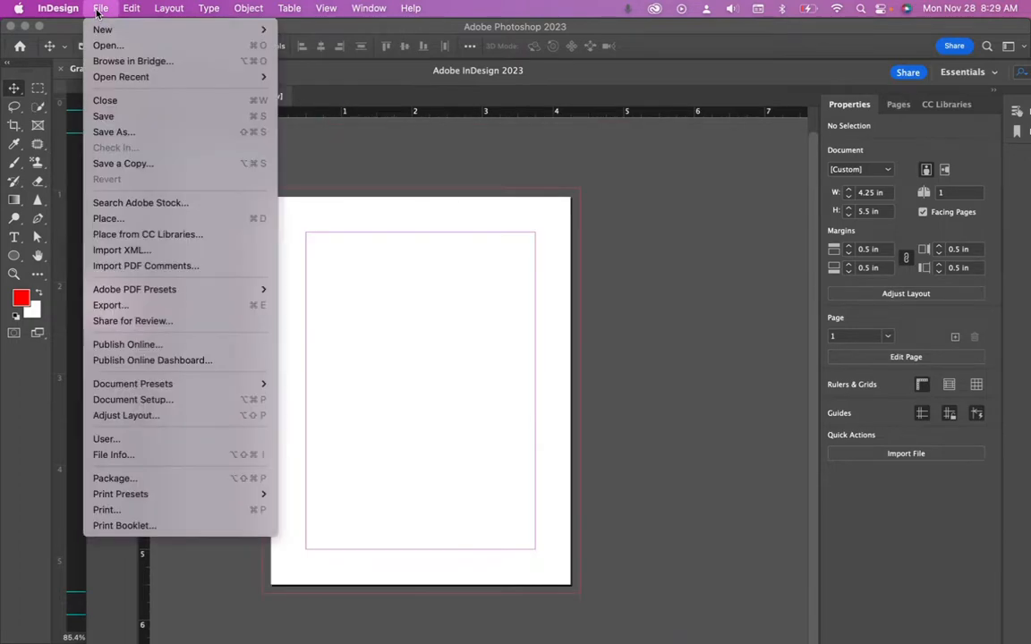
left_click(256, 226)
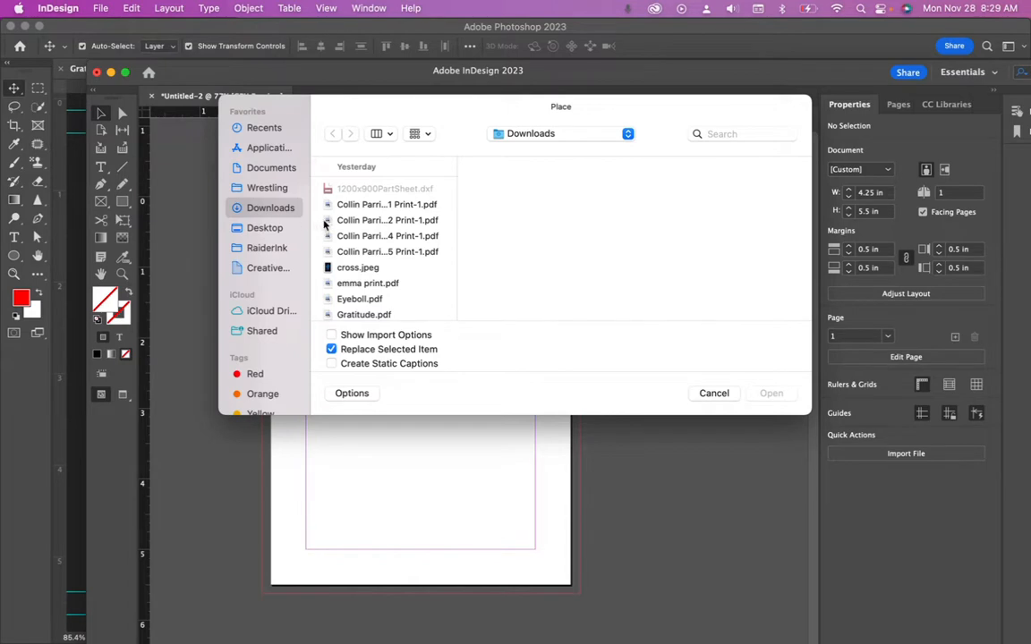
scroll(358, 305, "down", 2)
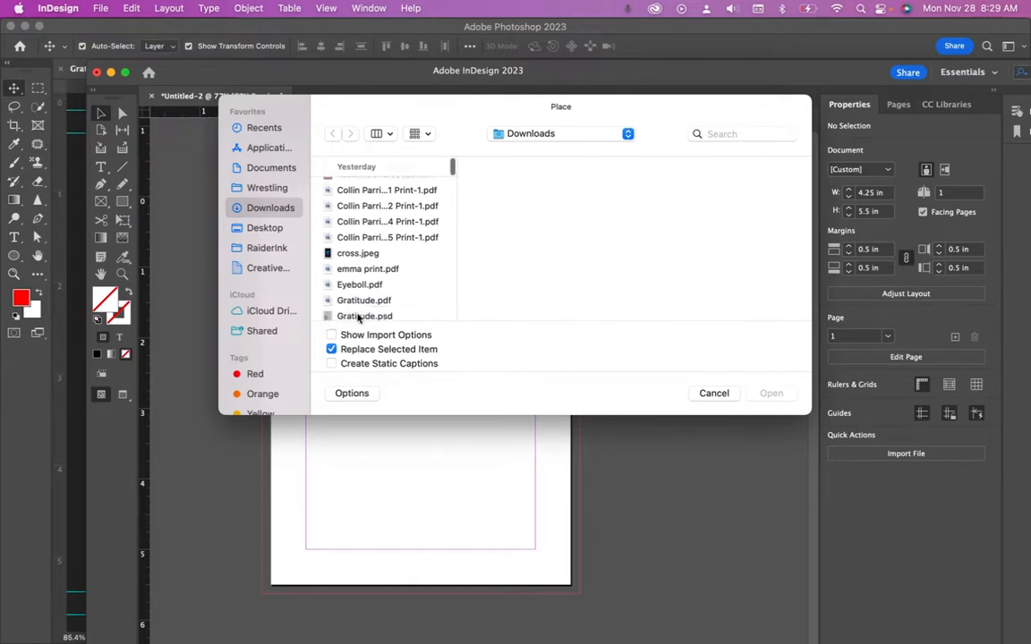
left_click(351, 297)
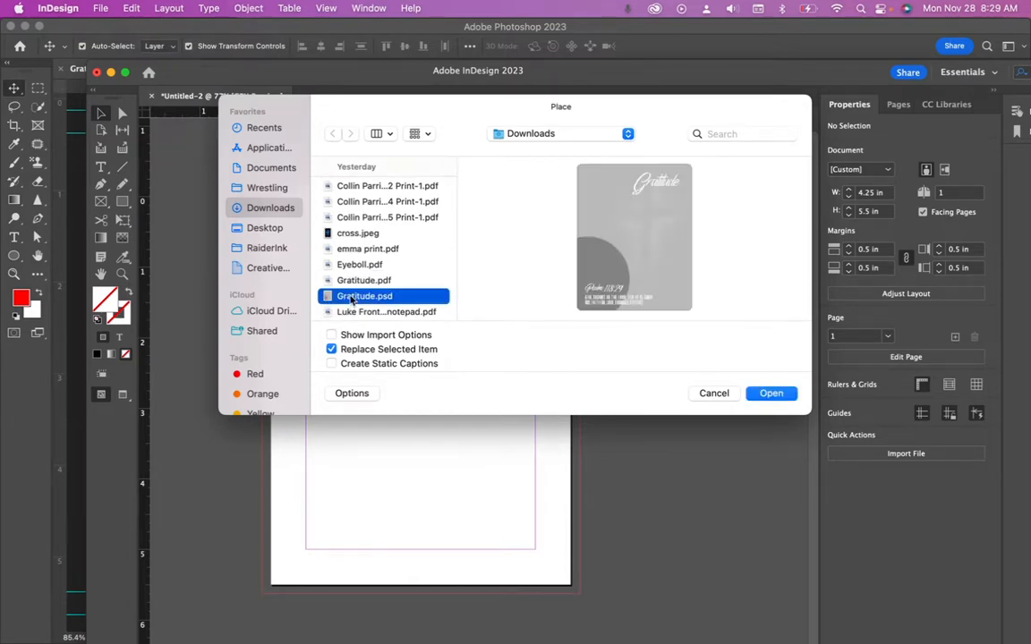
left_click(770, 395)
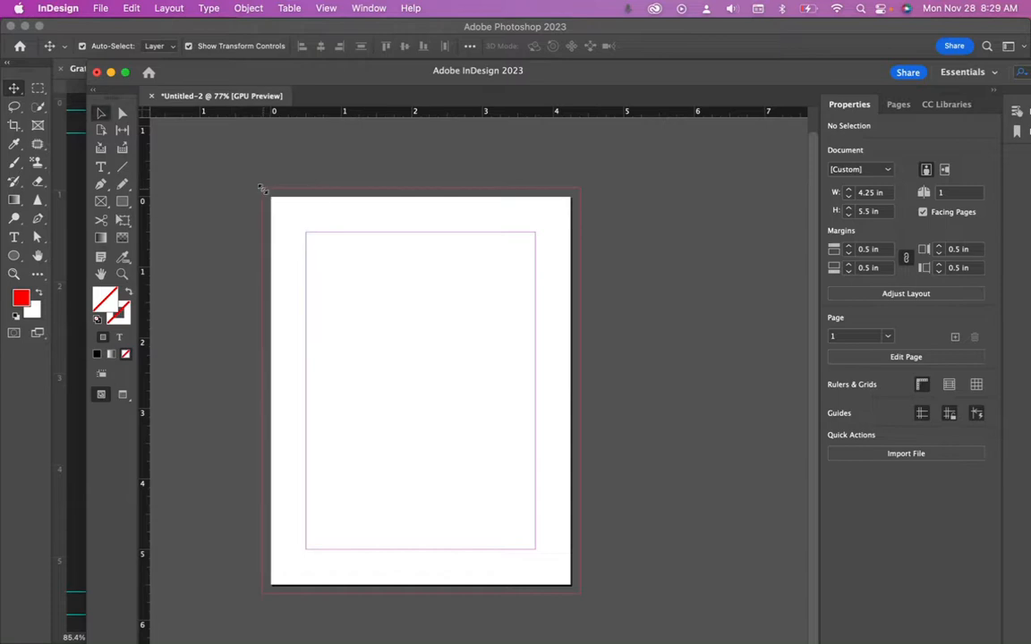
left_click(261, 189)
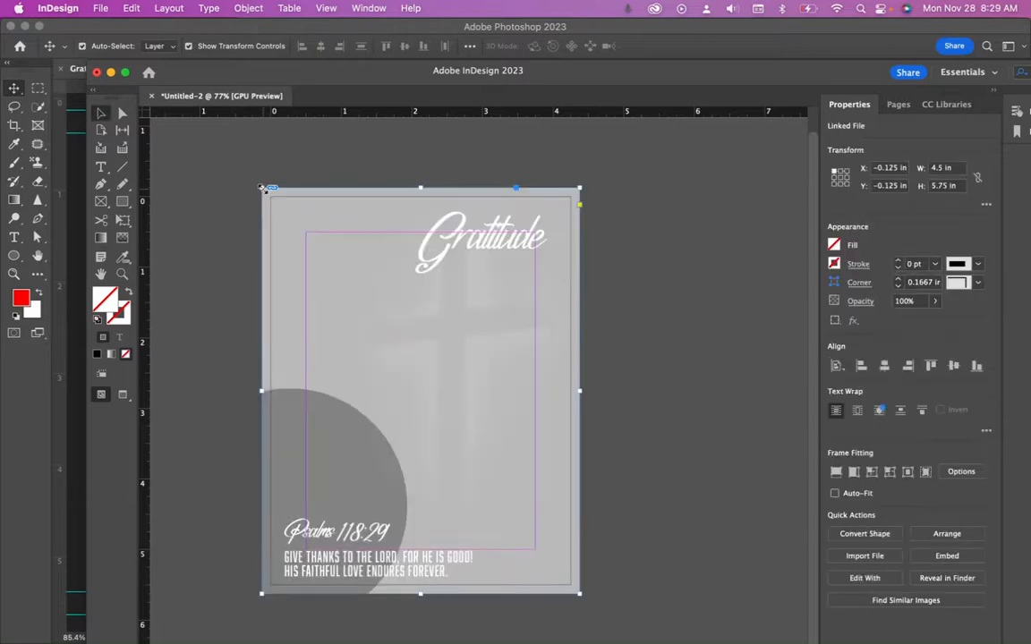
Try High Quality Display and Fast Display as the display performance of the placed artwork.
right_click(419, 329)
mouse_move(434, 374)
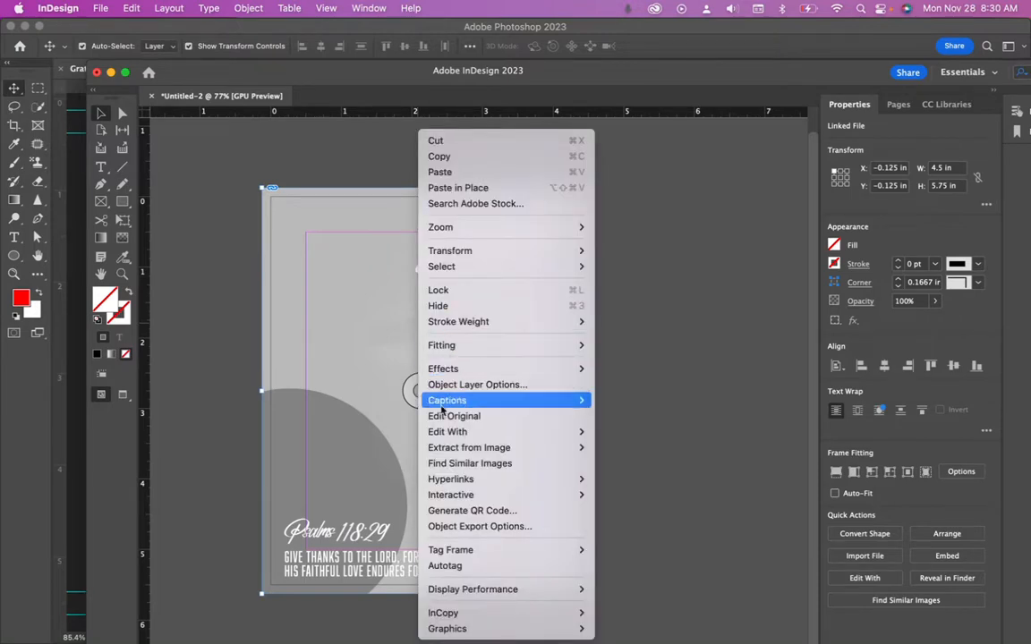
mouse_move(529, 589)
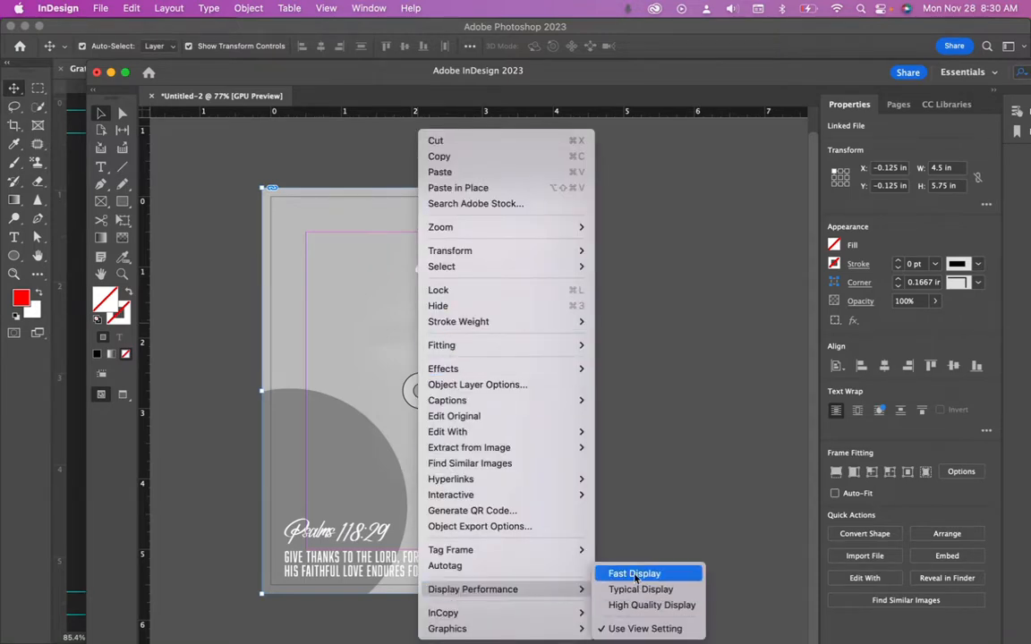
left_click(632, 606)
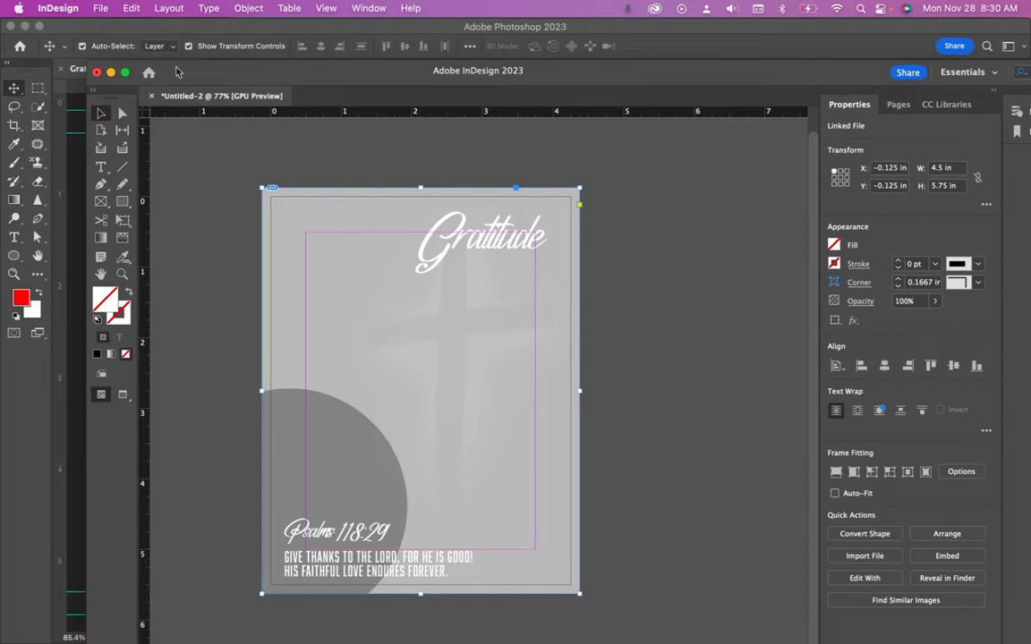
right_click(367, 280)
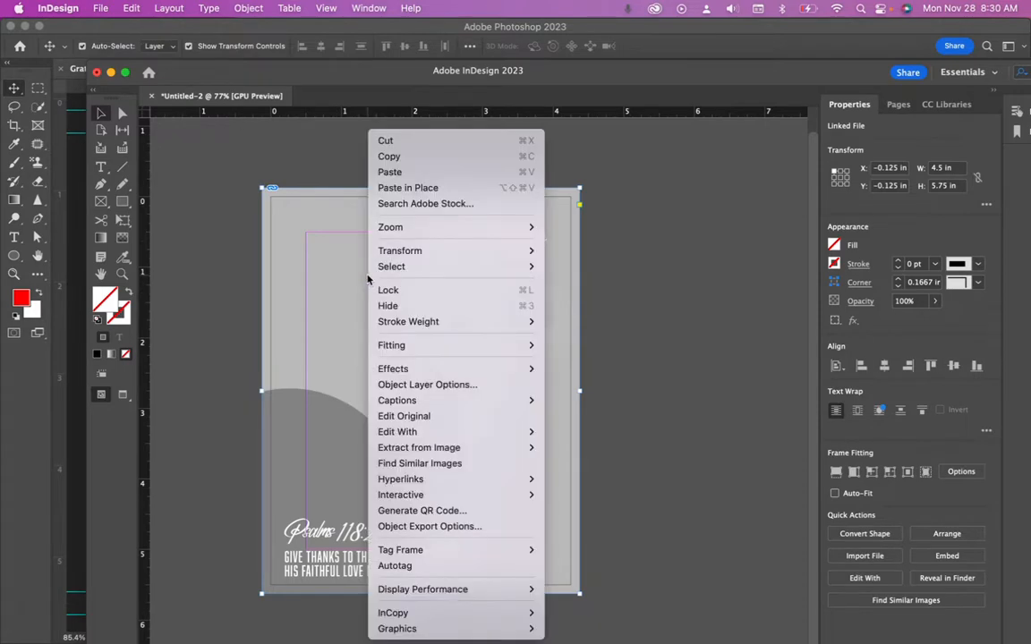
mouse_move(484, 589)
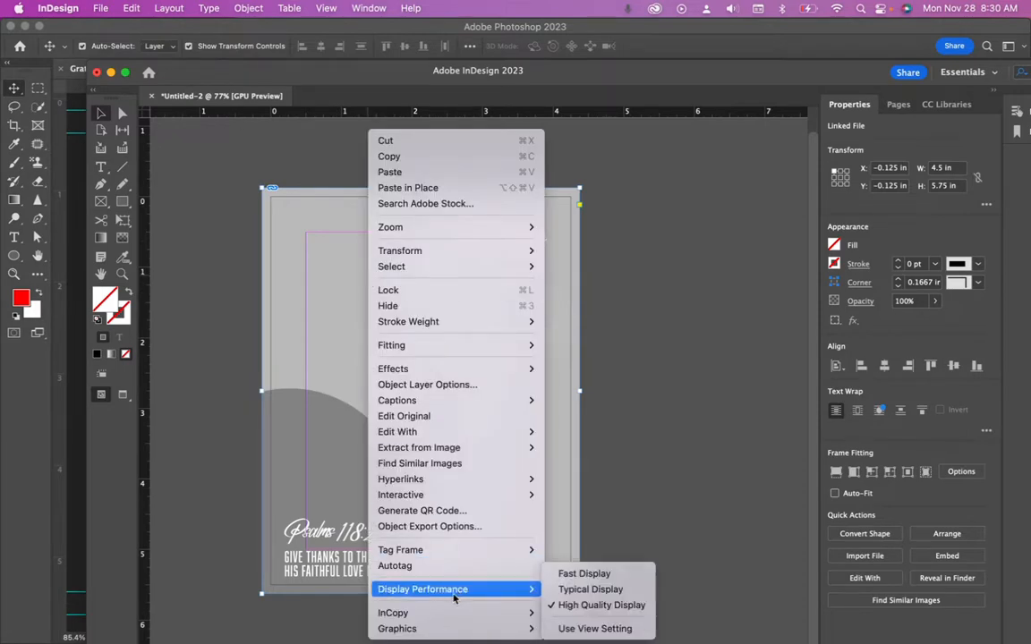
left_click(582, 575)
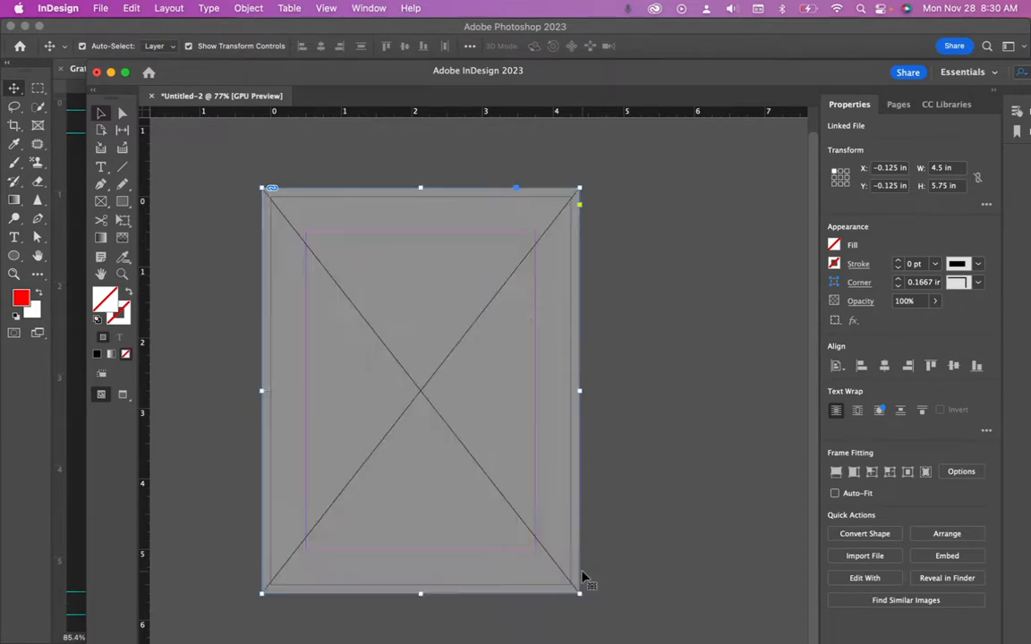
Set the display performance of the placed artwork to Typical Display and deselect it.
right_click(487, 383)
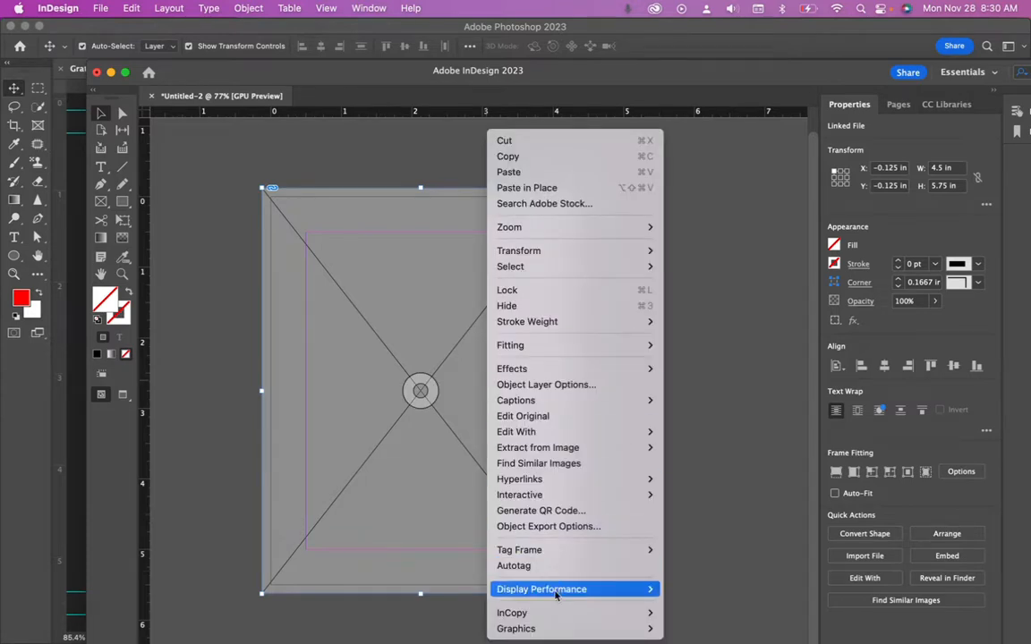
mouse_move(650, 588)
left_click(721, 589)
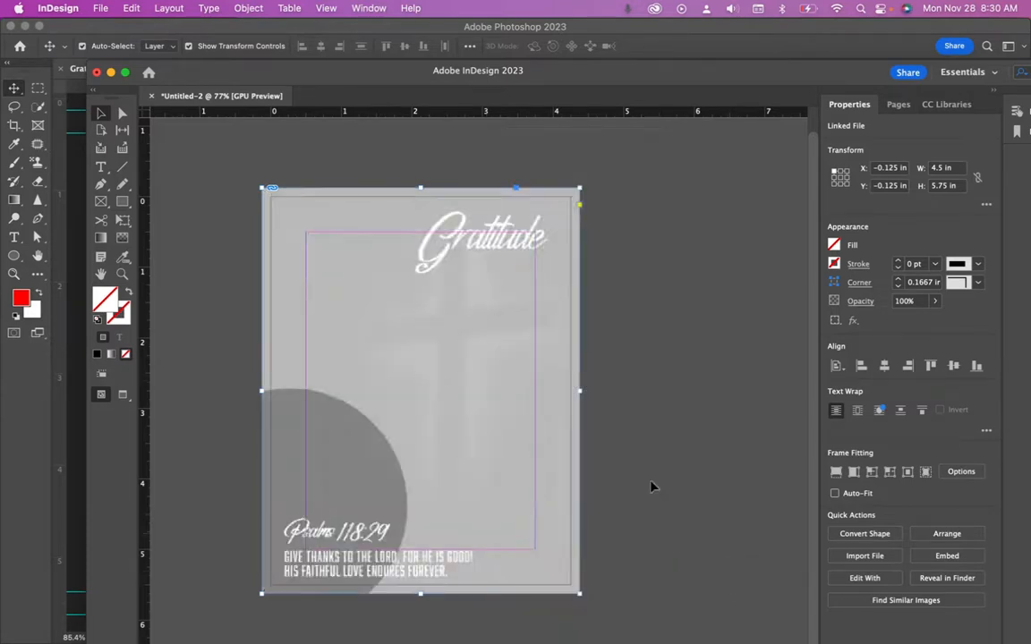
left_click(643, 465)
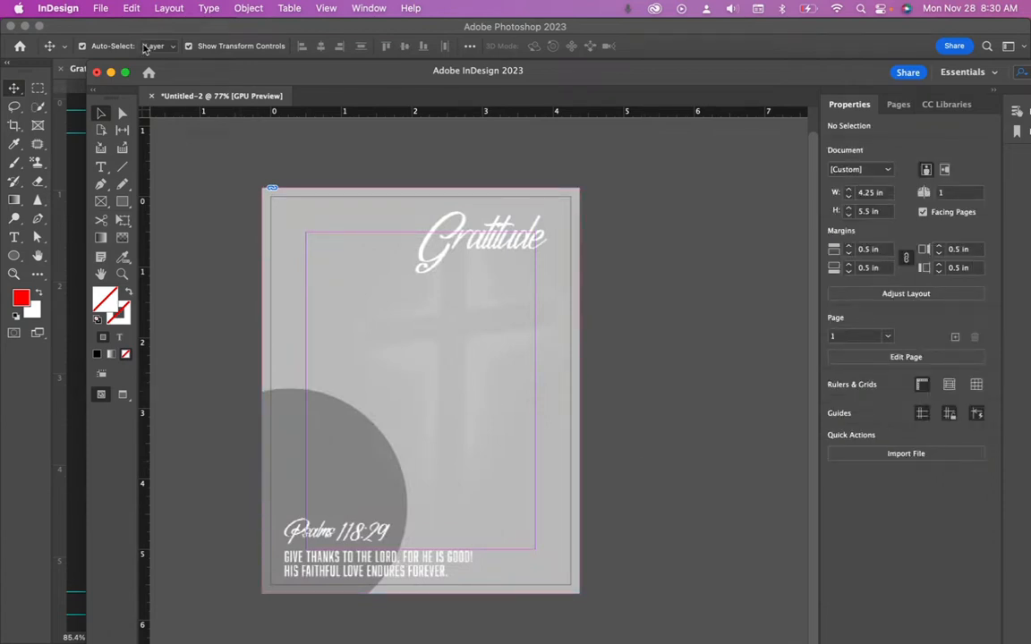
Start an Adobe PDF (Print) export named Gratitude to the Downloads folder, replacing the existing file of that name.
left_click(101, 9)
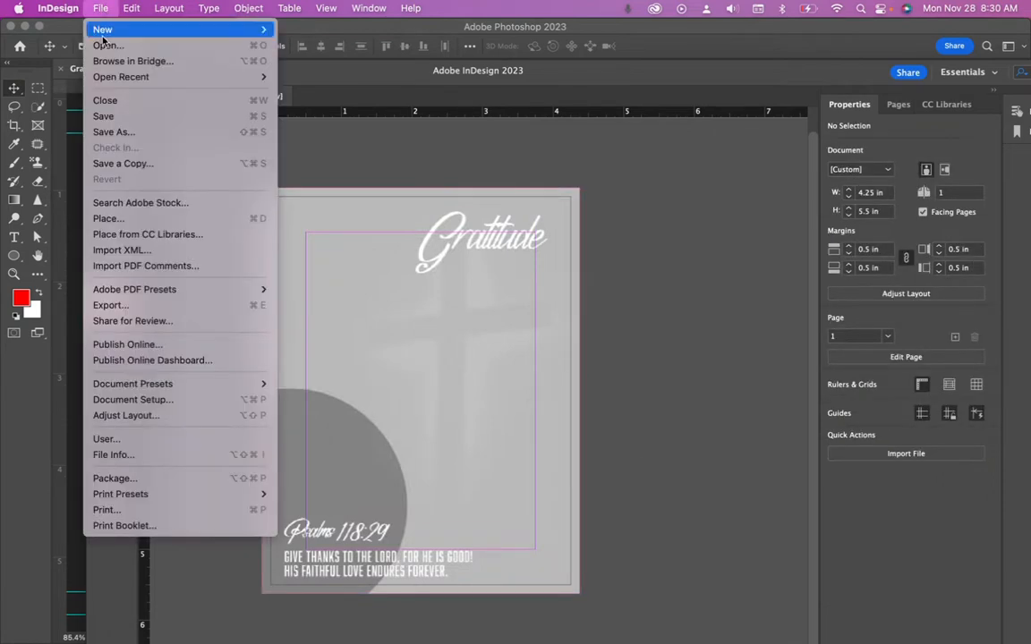
left_click(99, 304)
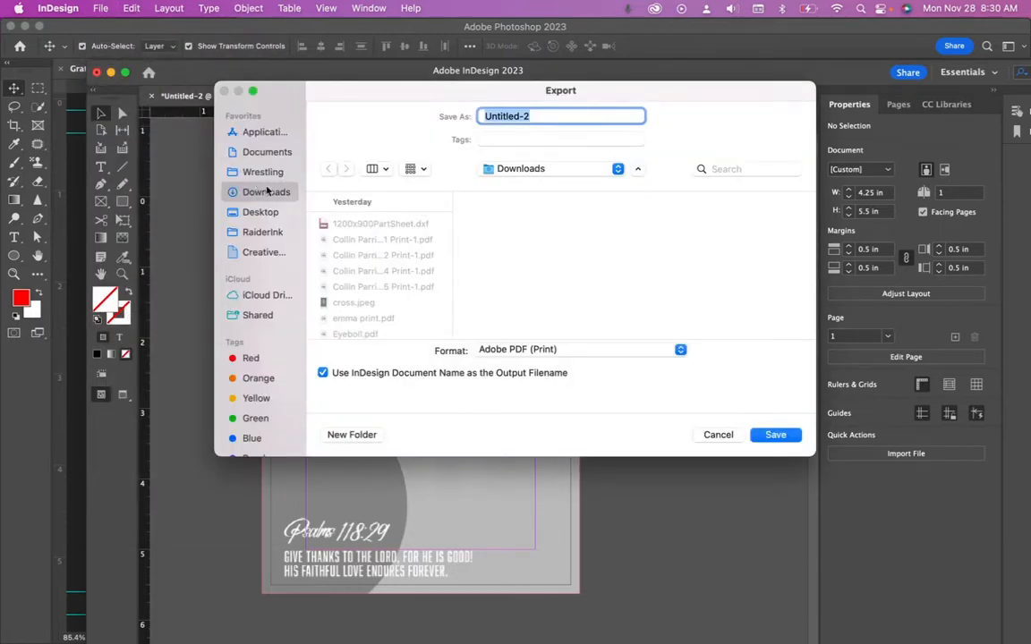
scroll(340, 272, "down", 5)
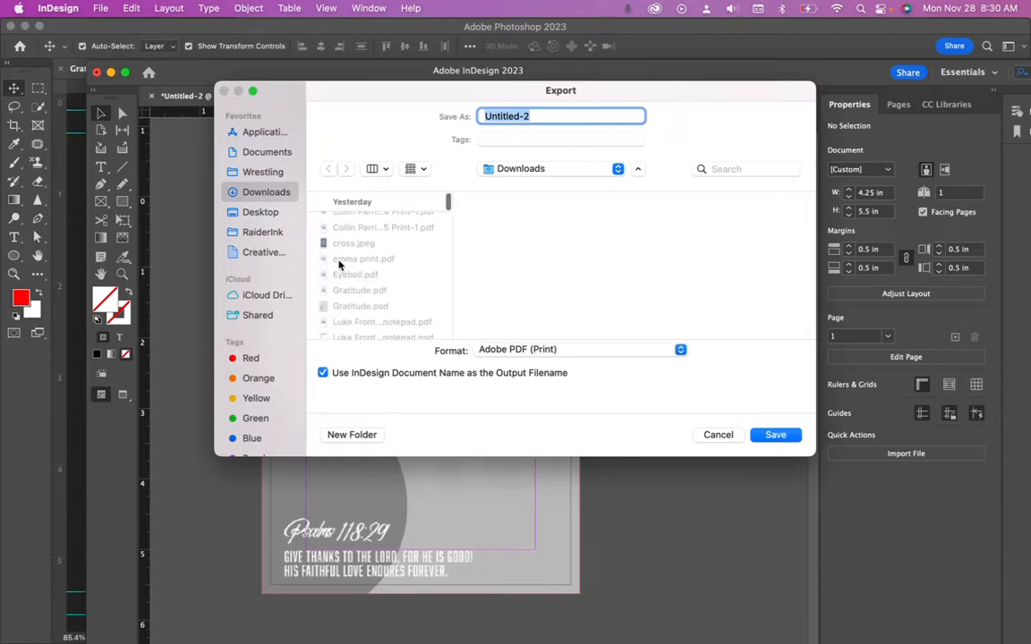
left_click(339, 272)
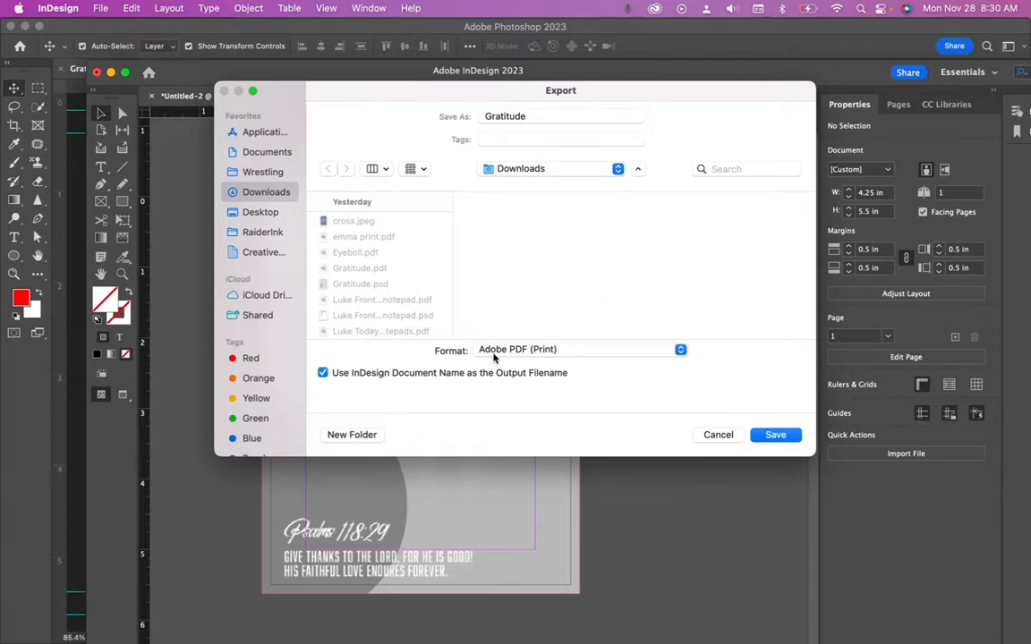
left_click(540, 352)
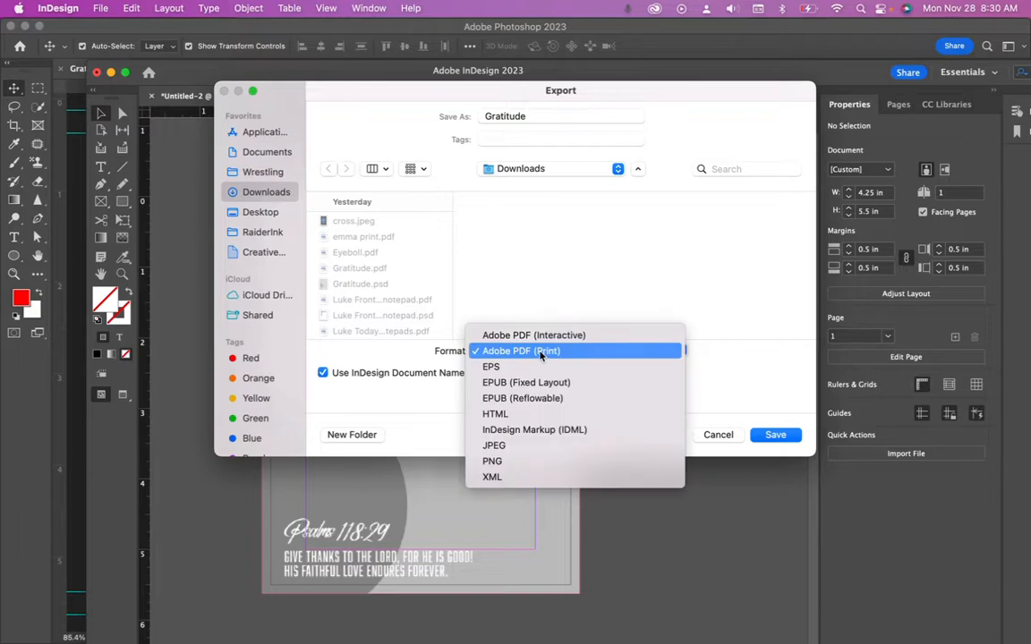
left_click(540, 354)
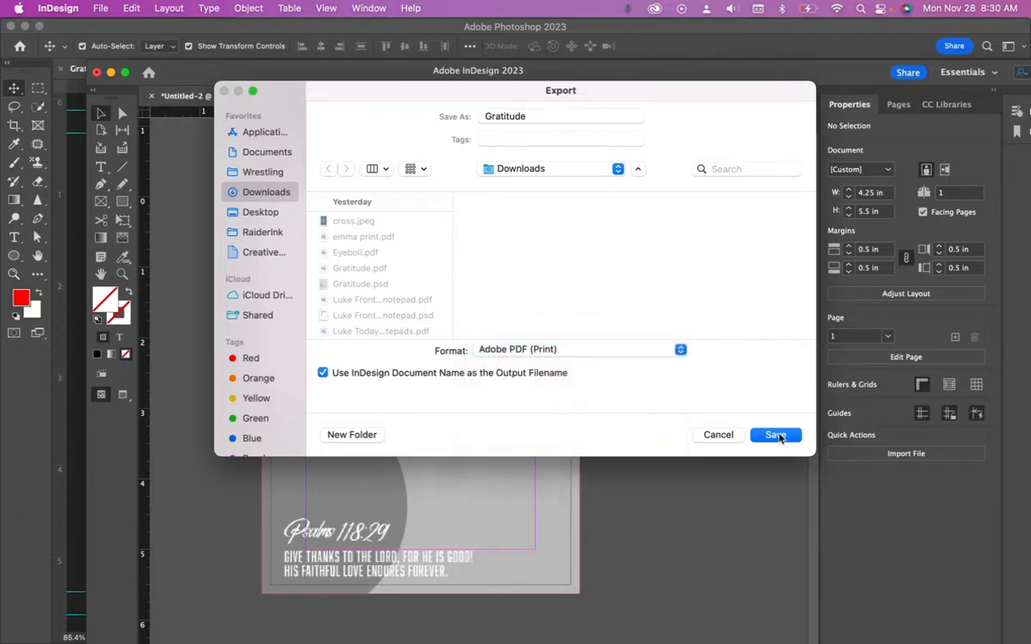
left_click(776, 436)
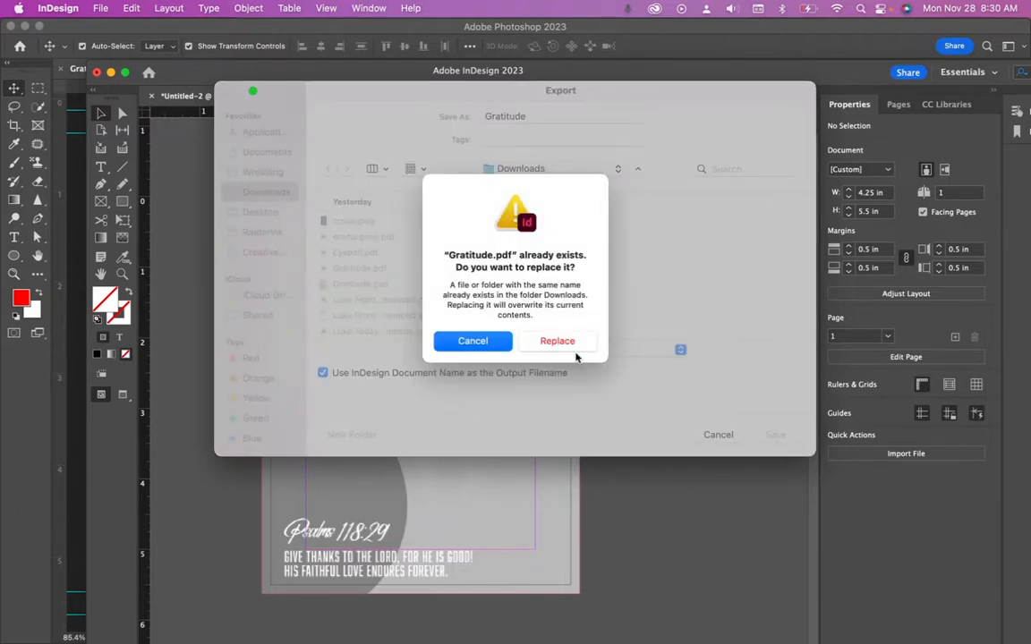
left_click(557, 342)
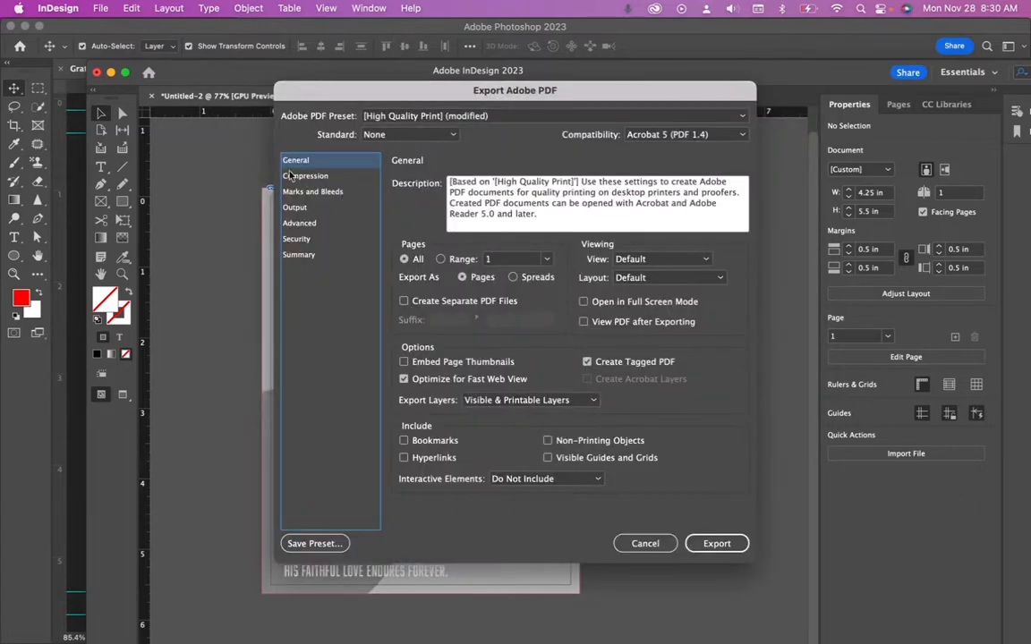
Include only crop marks and bleed marks, use the document bleed settings, and export the PDF.
left_click(299, 193)
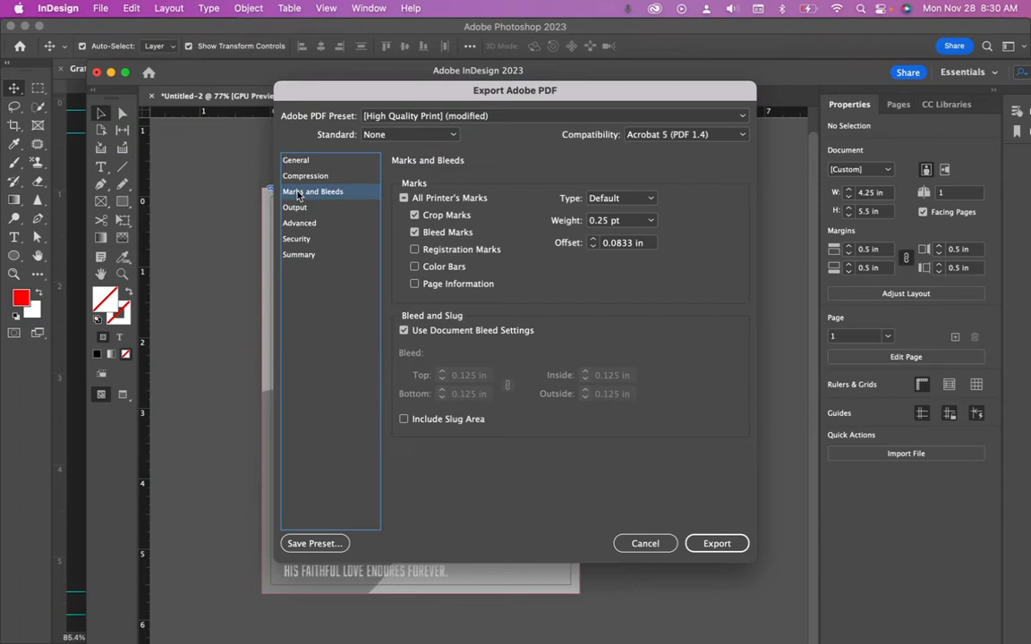
left_click(404, 199)
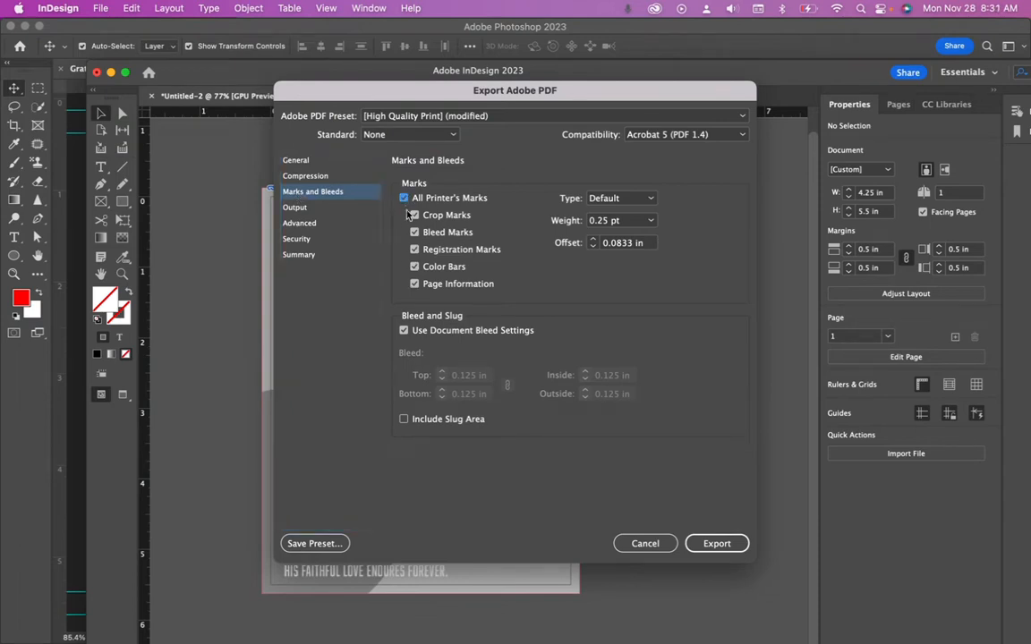
left_click(403, 198)
left_click(403, 330)
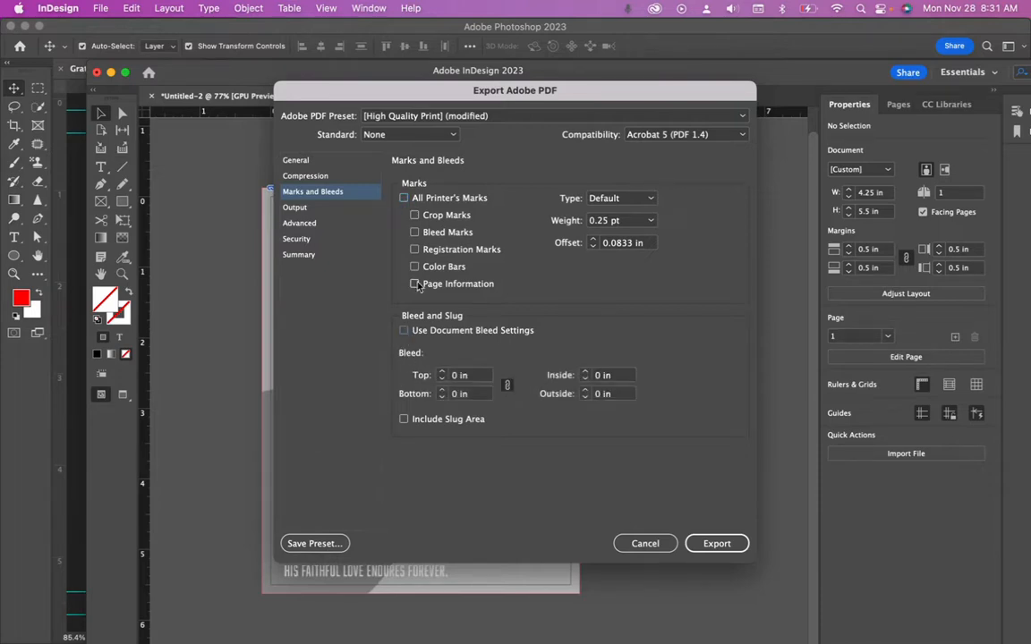
left_click(415, 233)
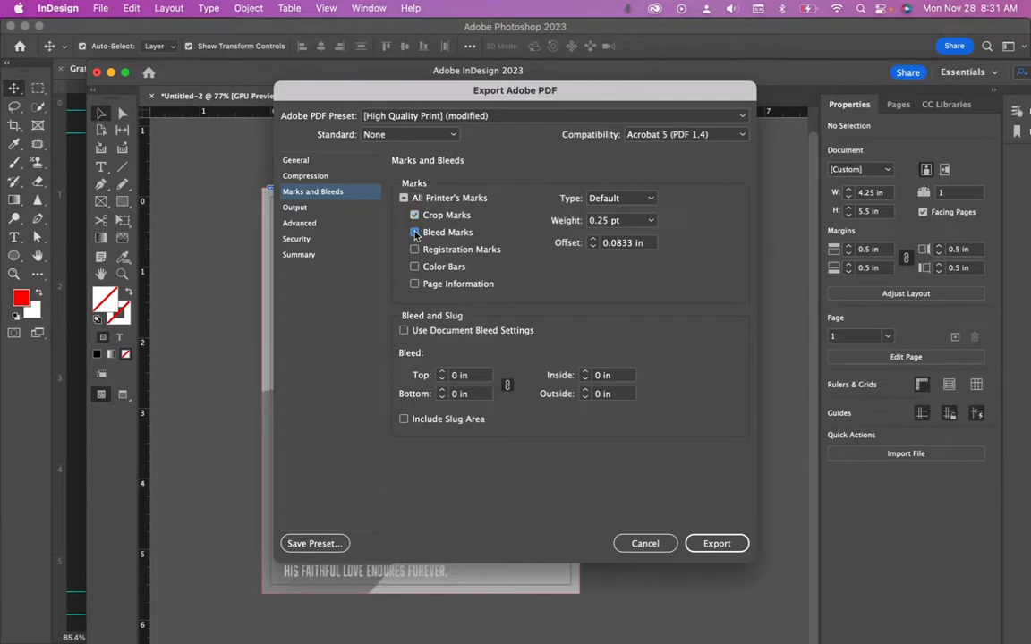
left_click(434, 333)
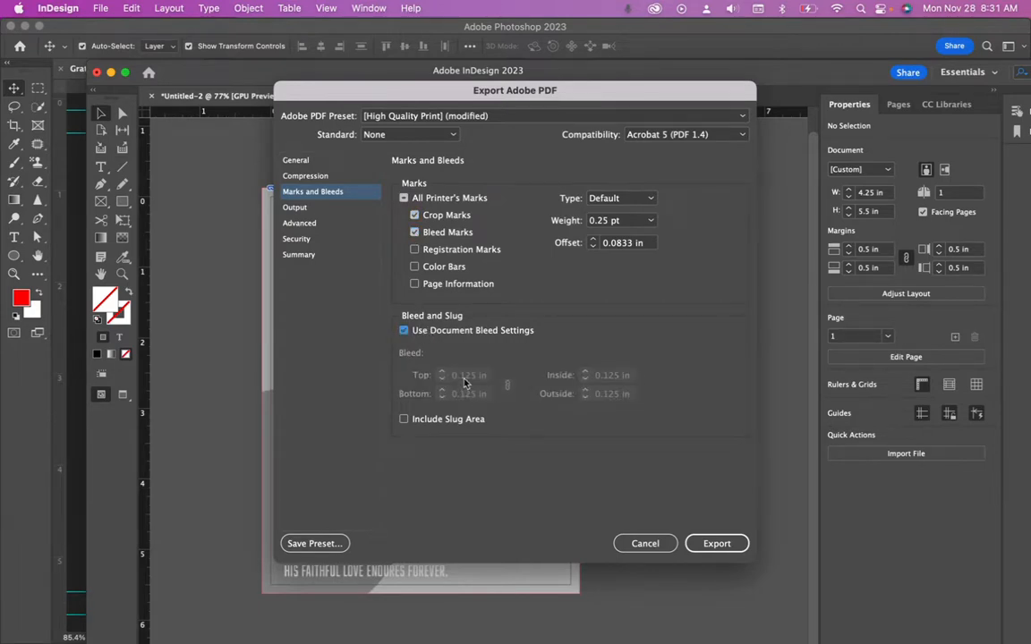
left_click(713, 544)
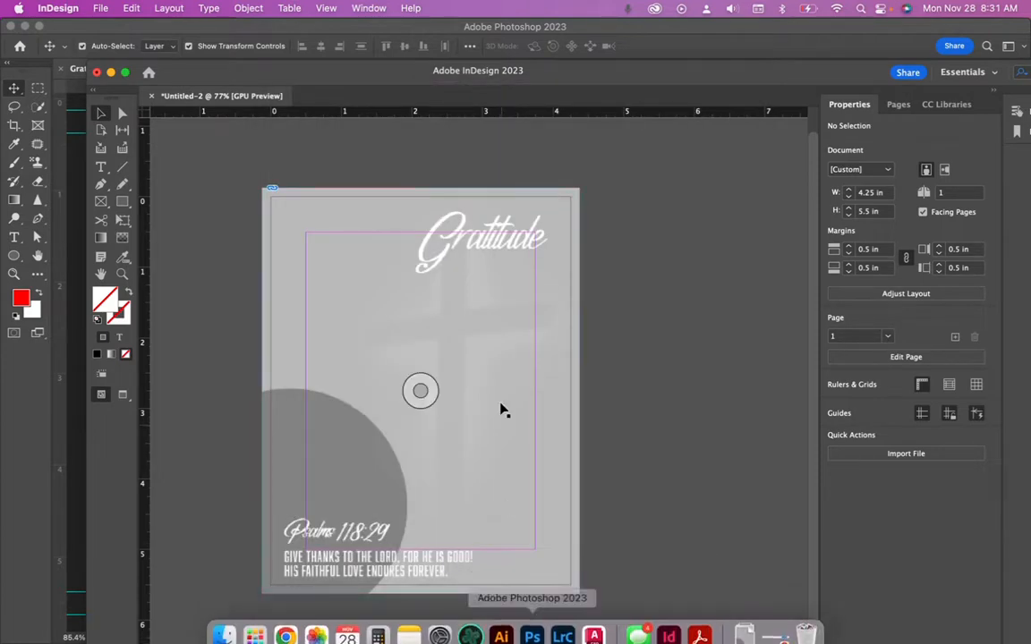
Delete the placed Gratitude artwork from the page.
left_click(525, 390)
key("Delete")
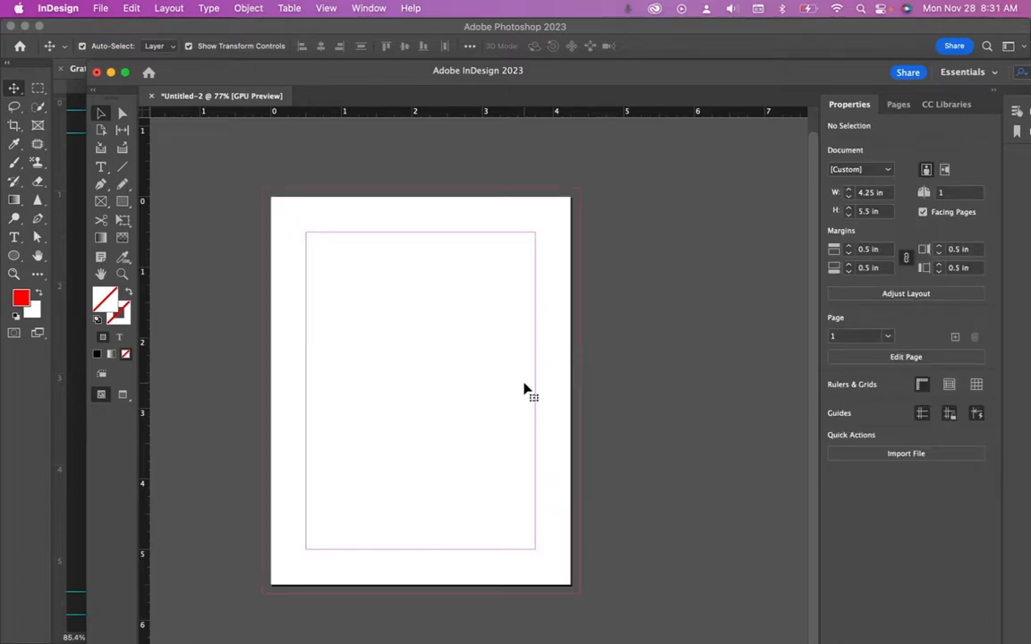
Try placing the customer PDF ending in "1 Print-1.pdf" from Downloads at the upper-left corner of the bleed boundary, and delete it again.
left_click(99, 8)
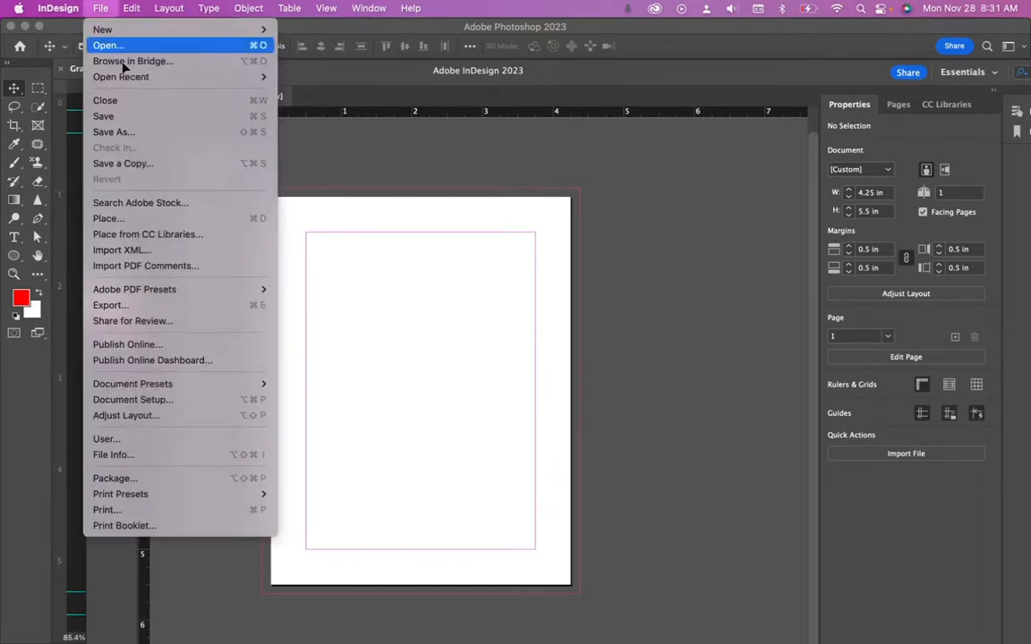
left_click(120, 219)
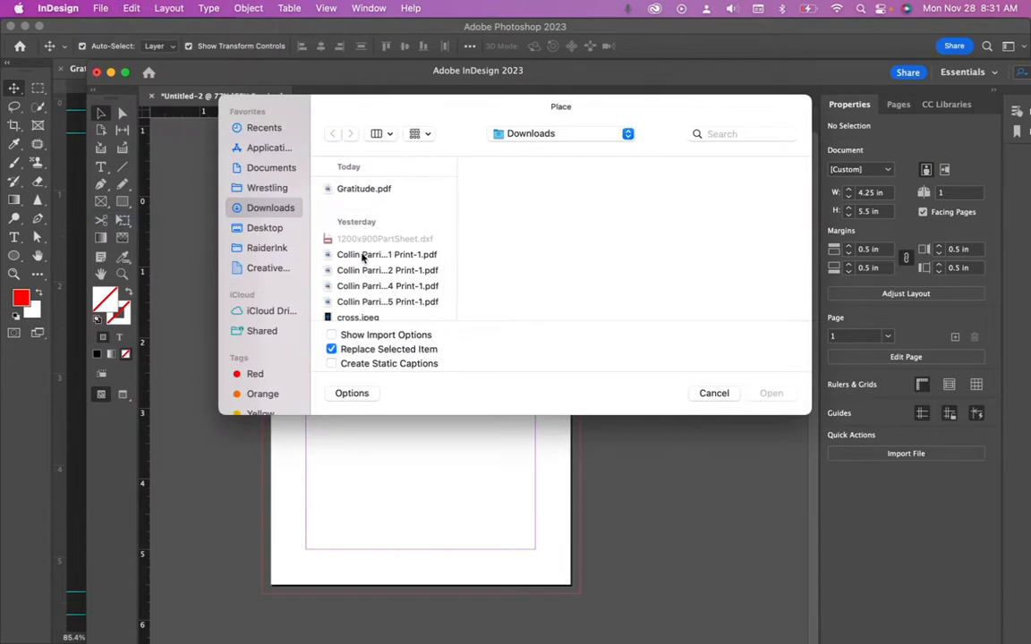
left_click(363, 257)
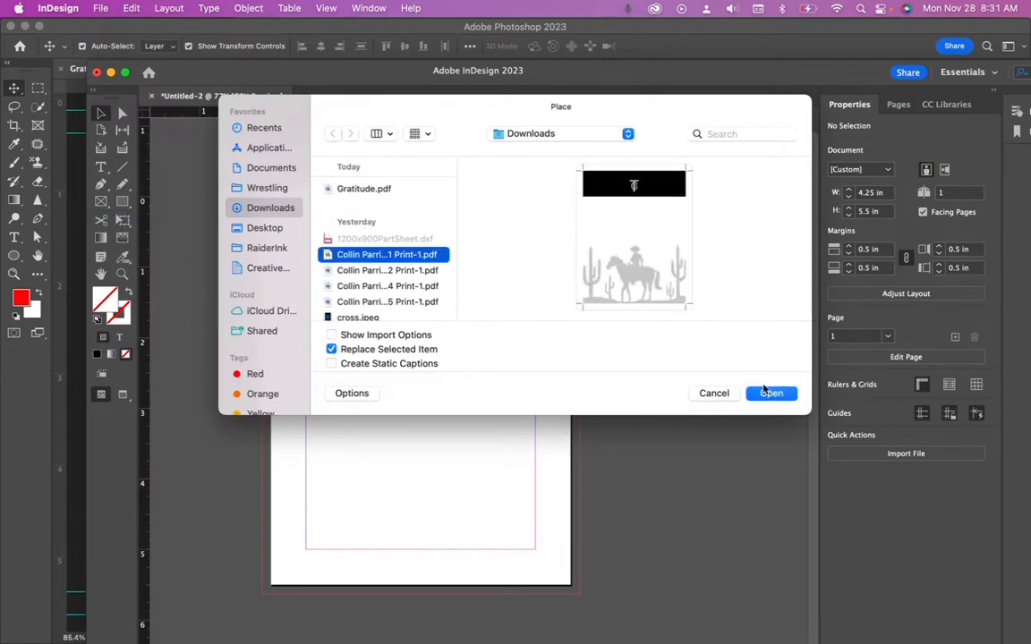
left_click(767, 393)
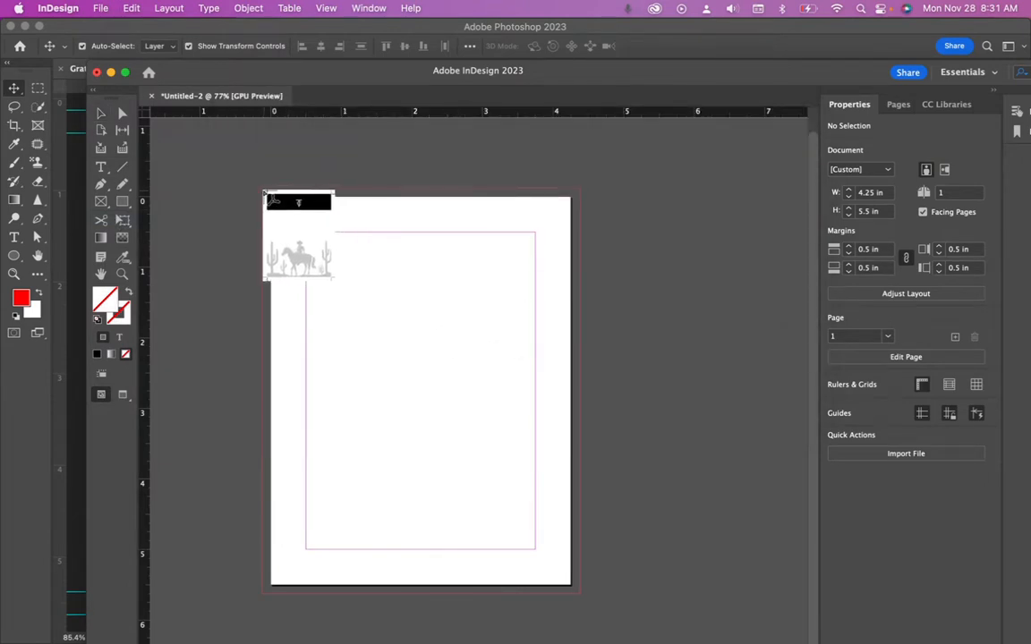
left_click(261, 190)
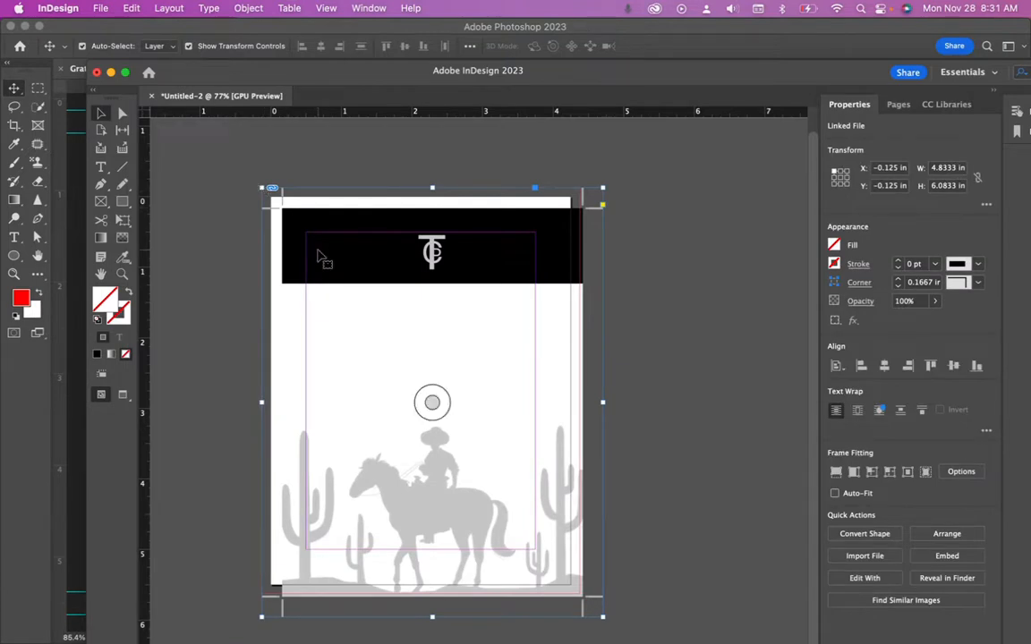
key("Delete")
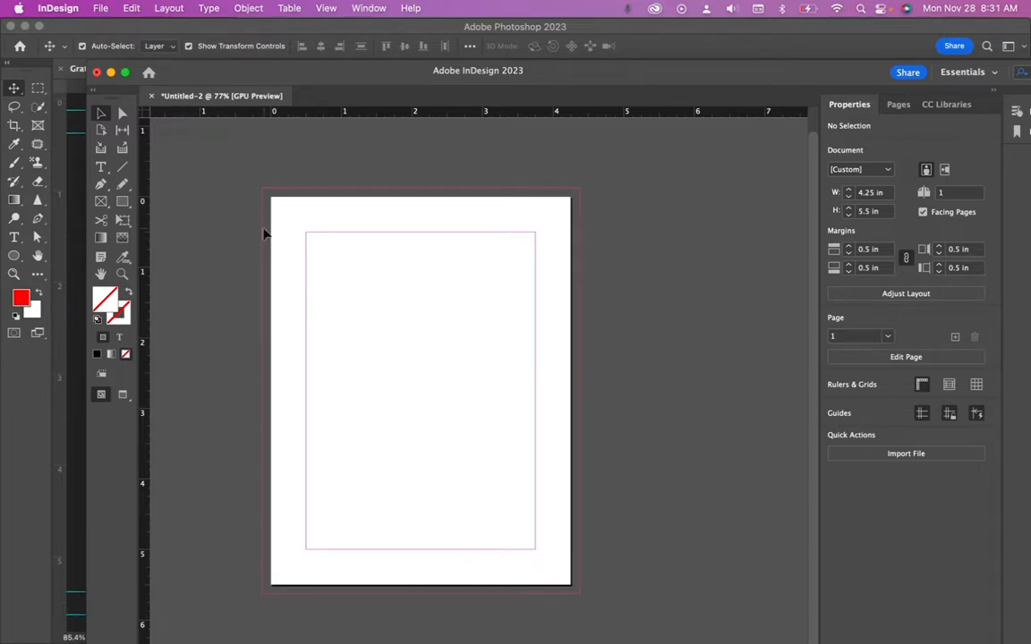
Switch to Finder and preview the exported Gratitude.pdf in the Downloads folder to examine its crop and bleed marks.
mouse_move(283, 631)
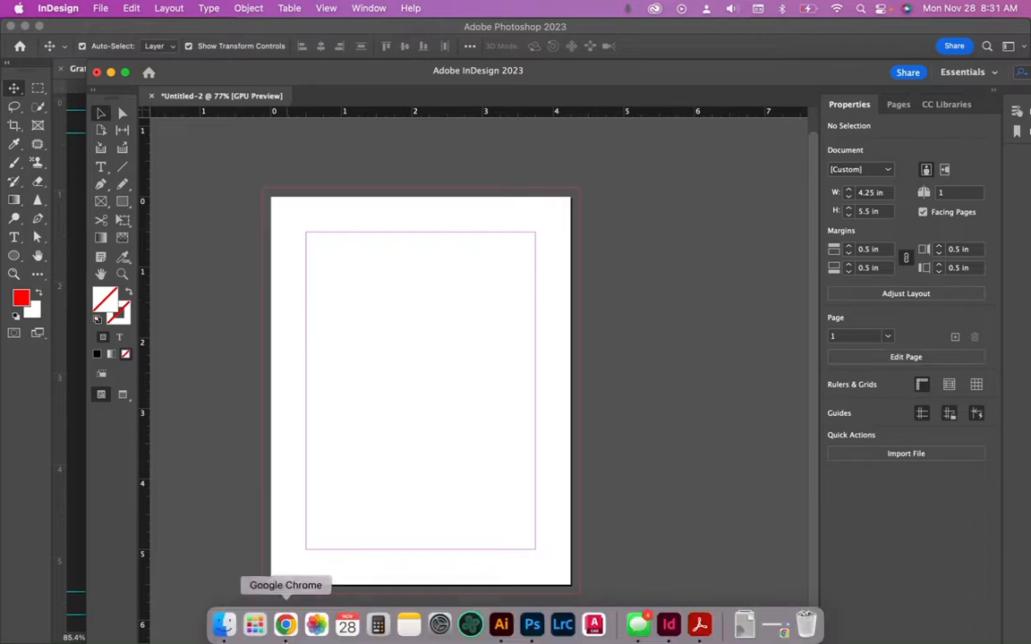
left_click(224, 622)
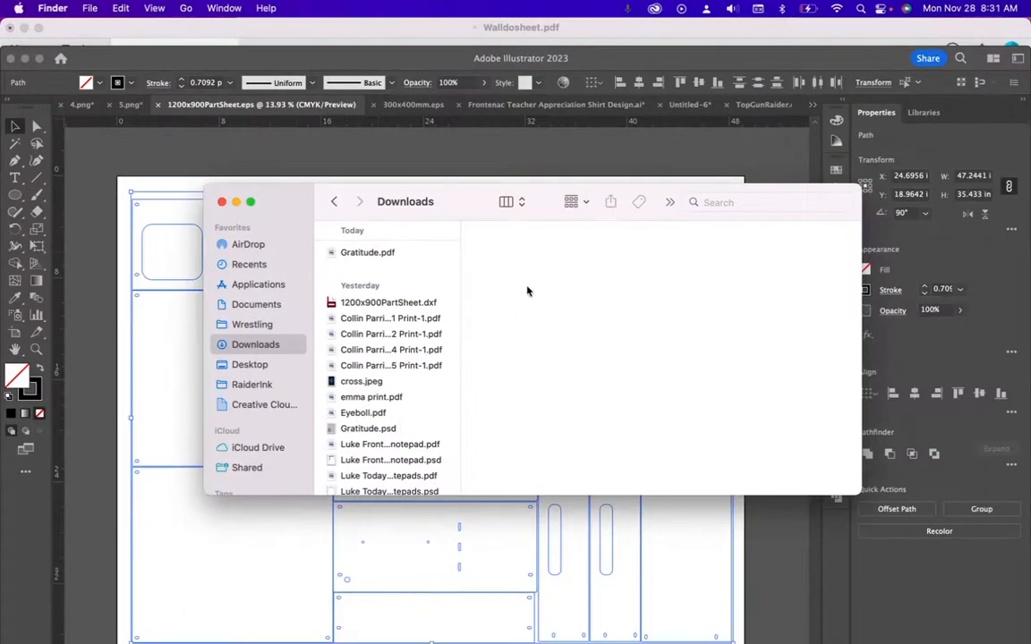
left_click(368, 431)
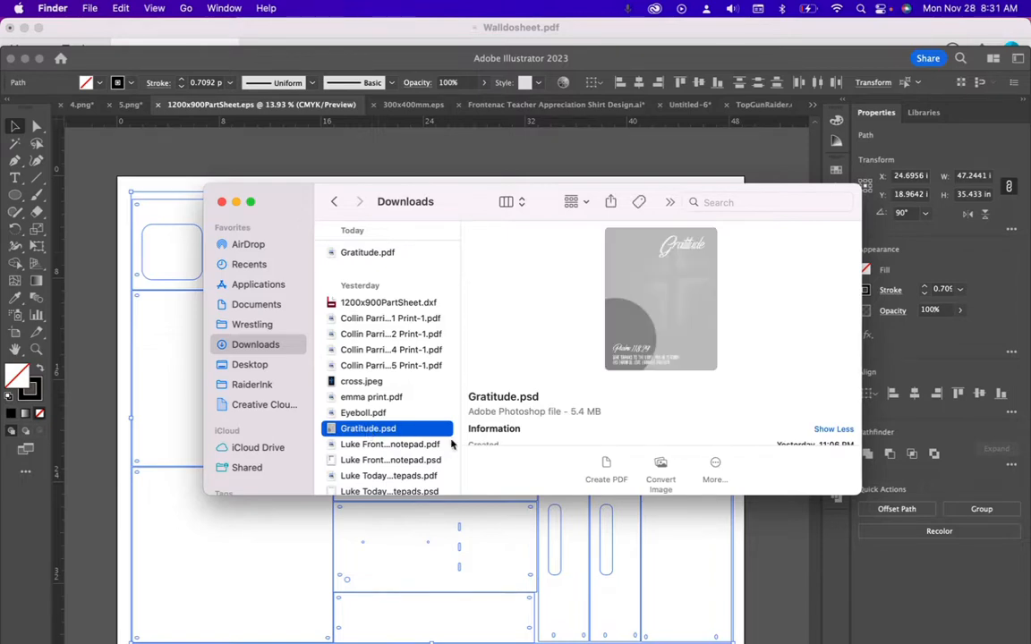
left_click(381, 254)
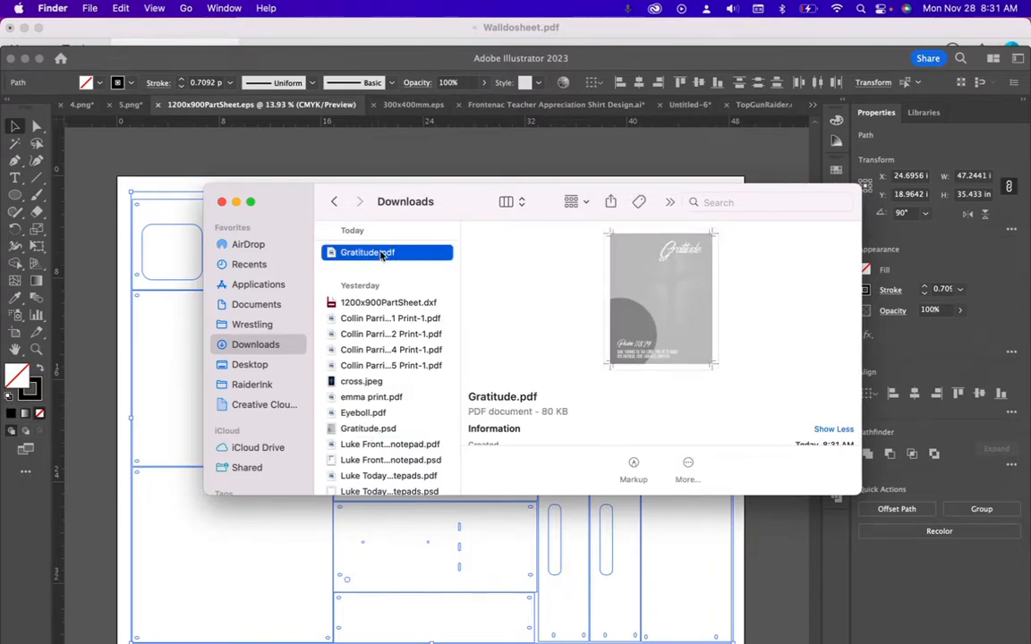
key("space")
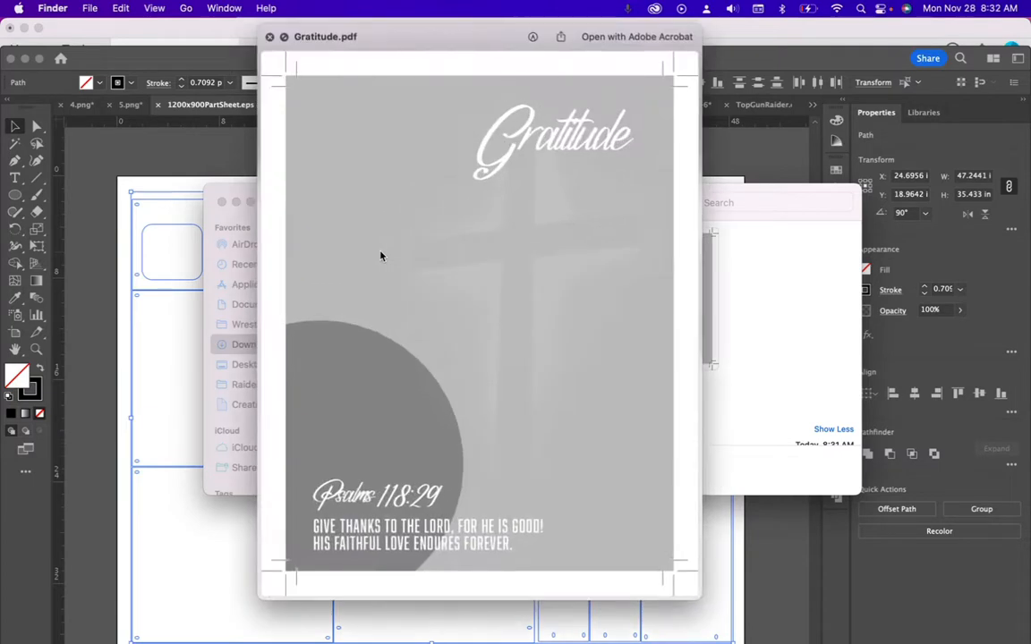
key("space")
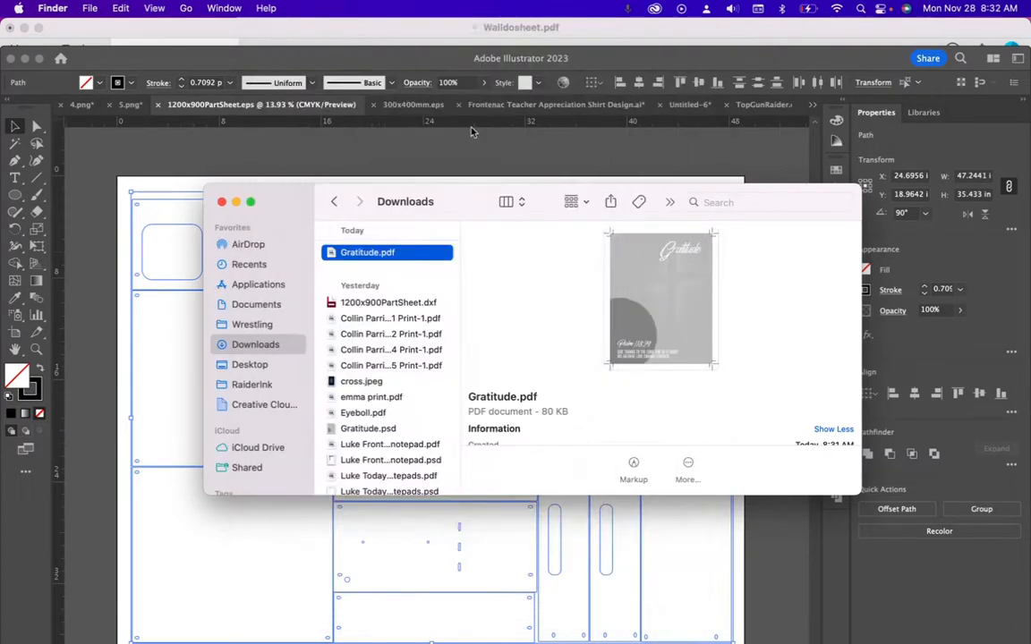
left_click(340, 156)
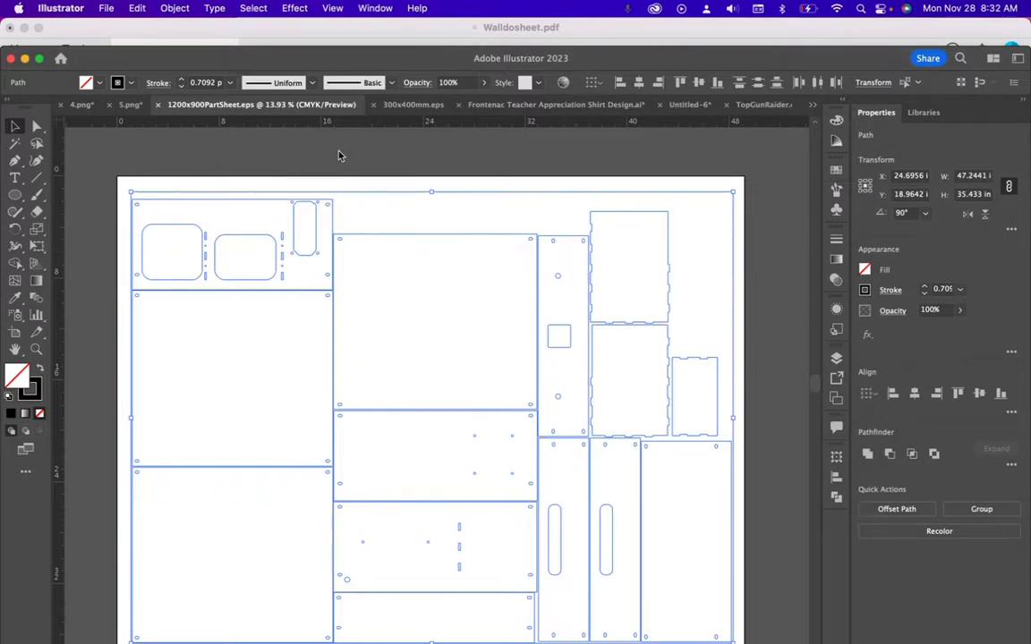
mouse_move(315, 631)
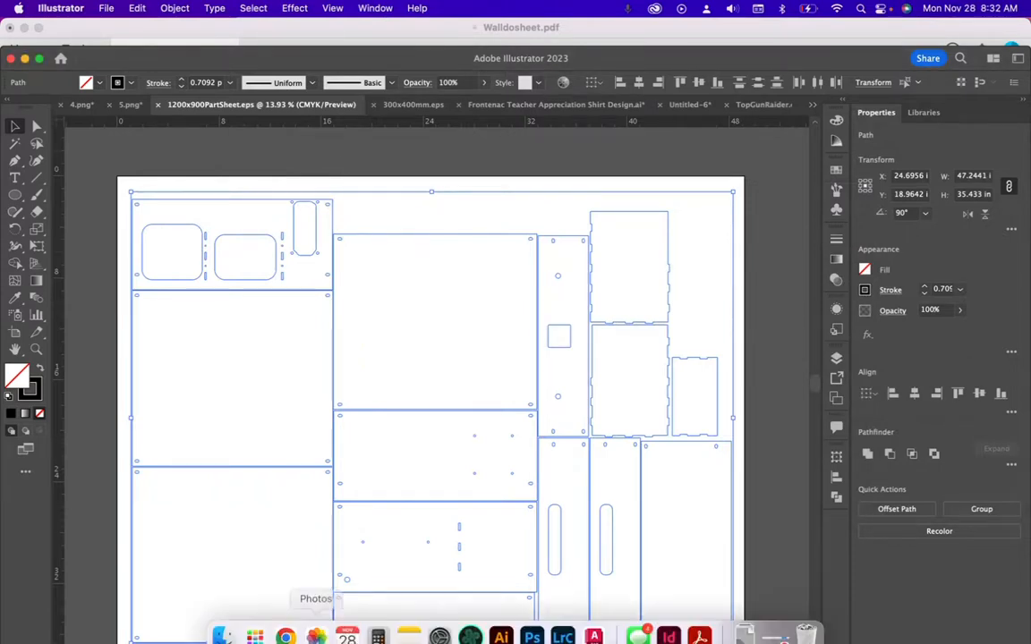